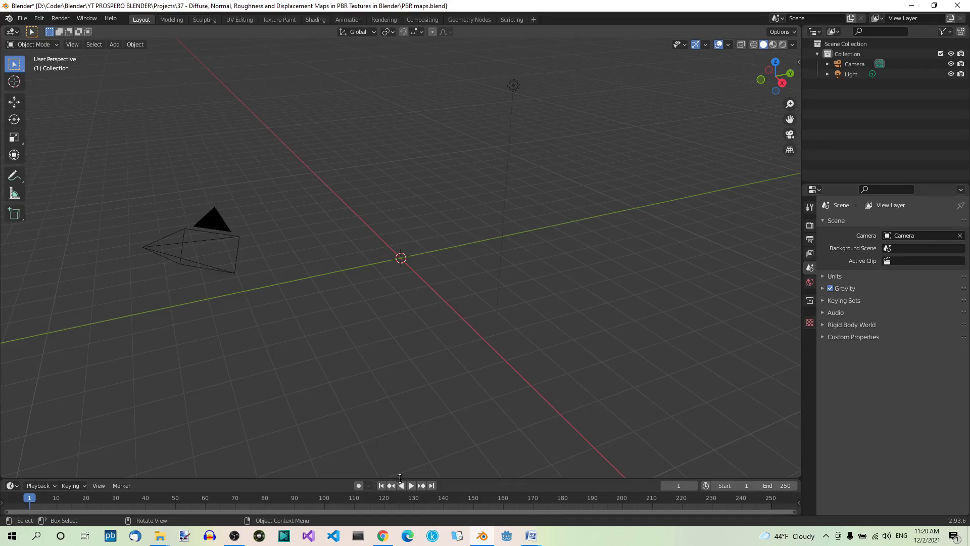
# - Open the Large Red Bricks texture page, then add a 2 m, 10×10 grid at the origin and select it
pyautogui.click(383, 535)
pyautogui.hotkey('shift', 'a')
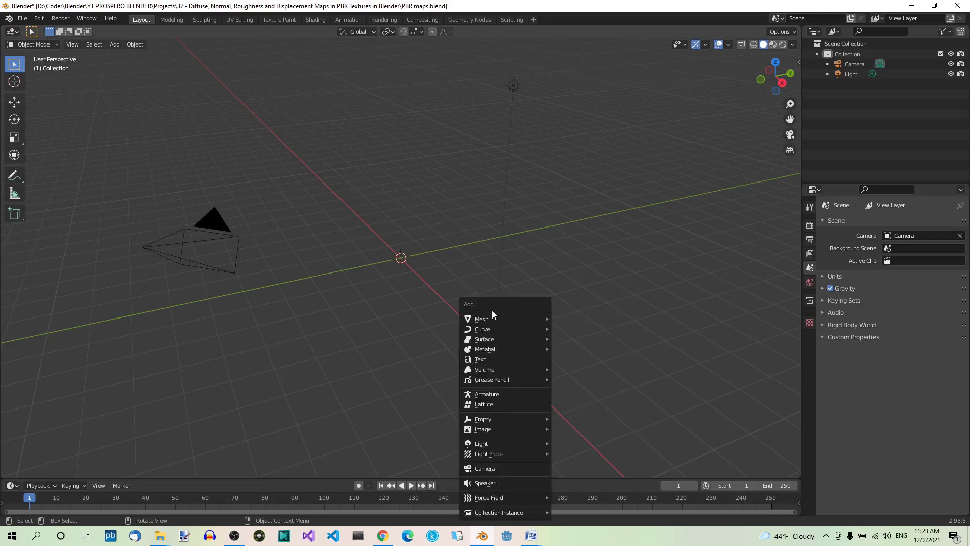
pyautogui.moveTo(493, 318)
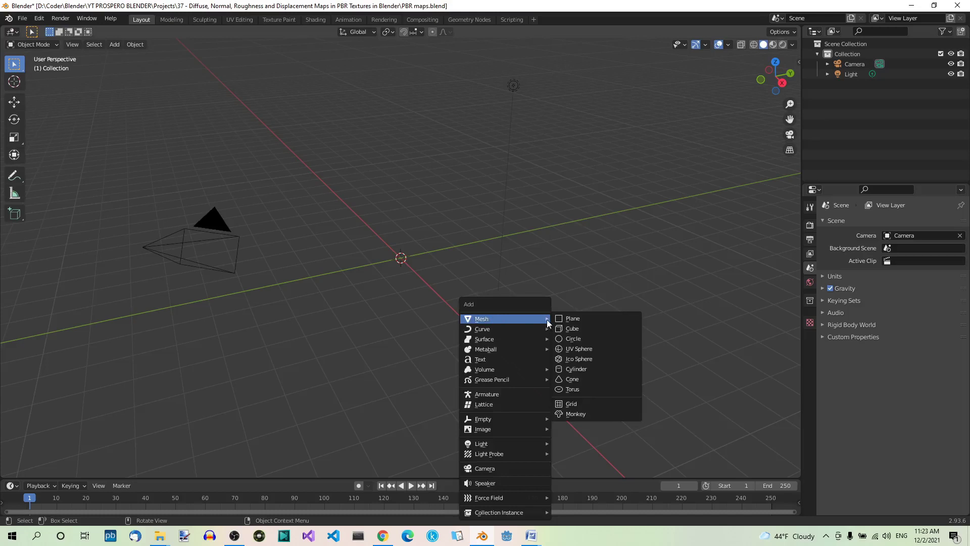
pyautogui.click(580, 404)
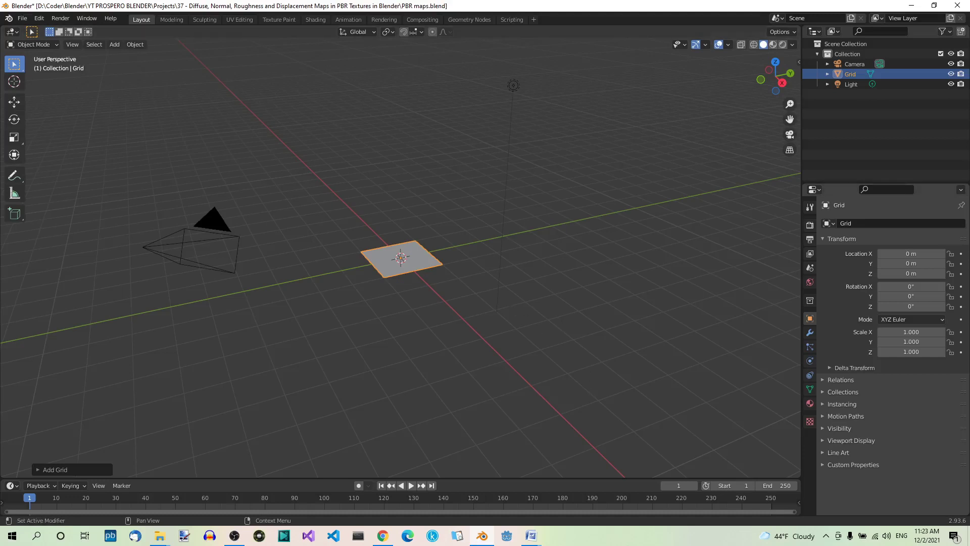
pyautogui.click(39, 469)
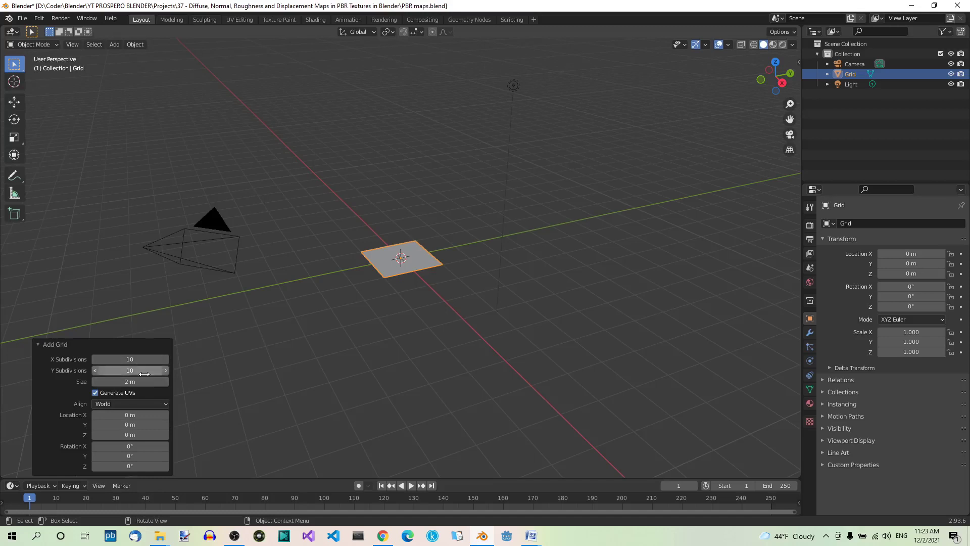
pyautogui.click(419, 364)
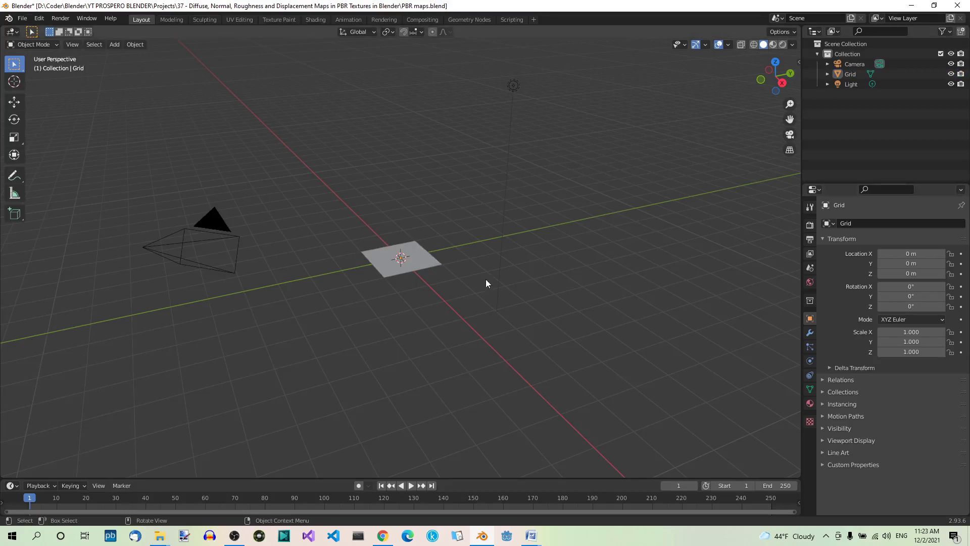
pyautogui.click(423, 261)
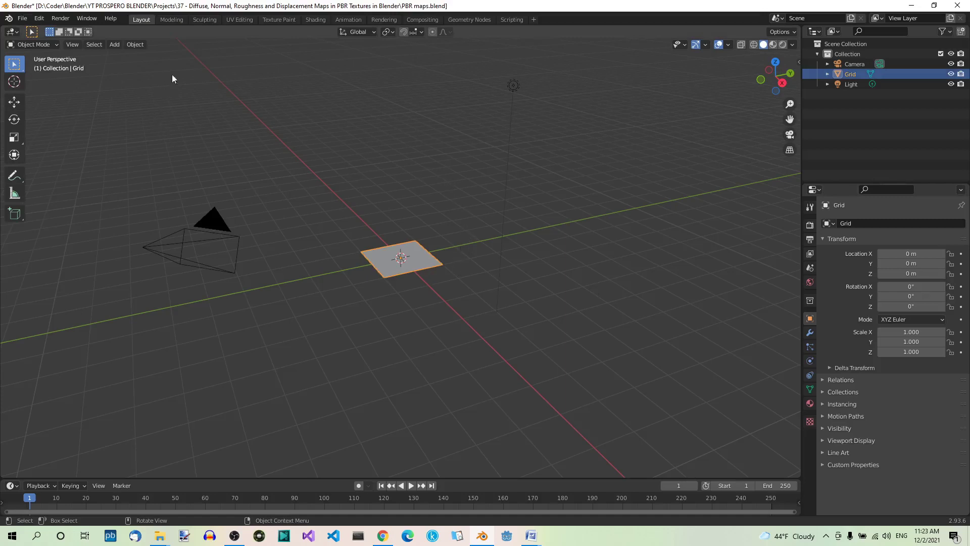
# - Switch to the Shading workspace in Rendered view and open the brick texture folder in the file browser
pyautogui.click(311, 18)
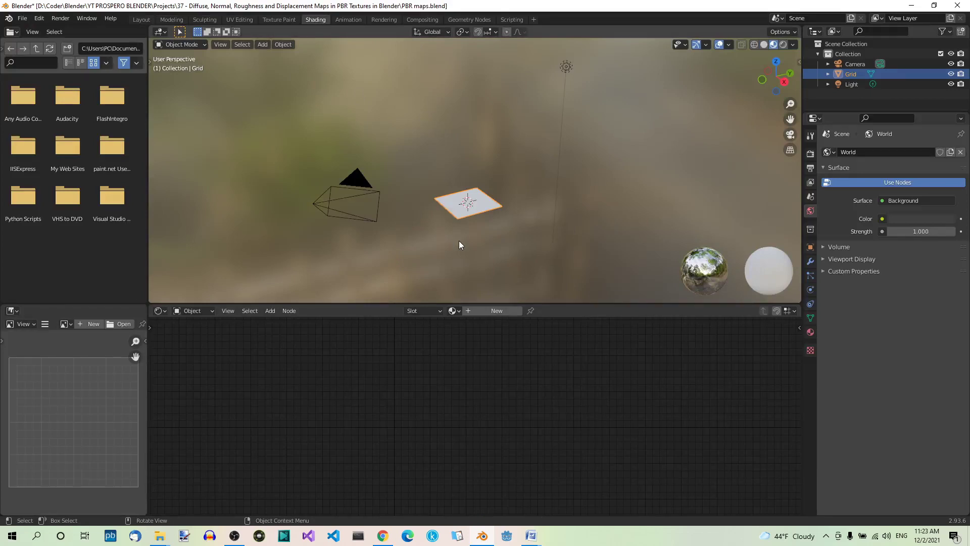
pyautogui.click(783, 44)
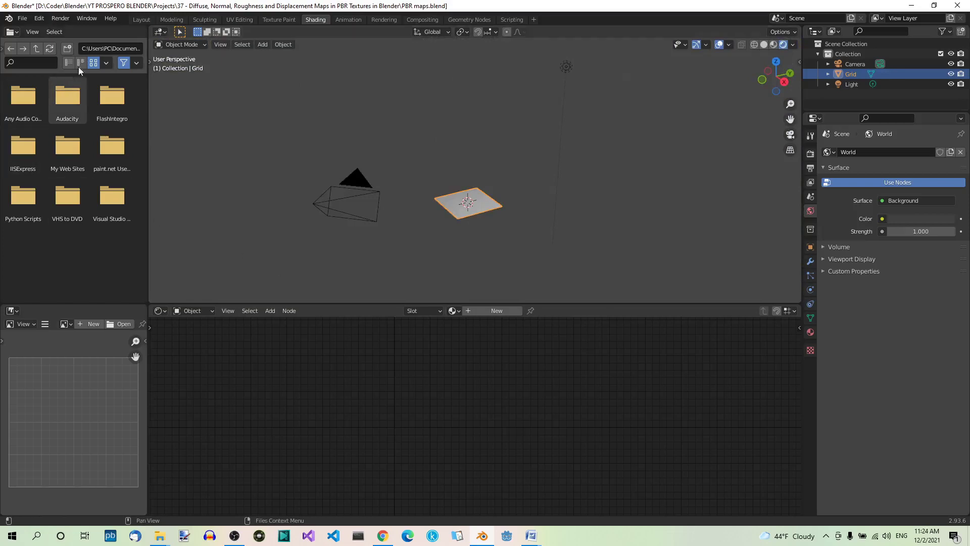
pyautogui.click(109, 48)
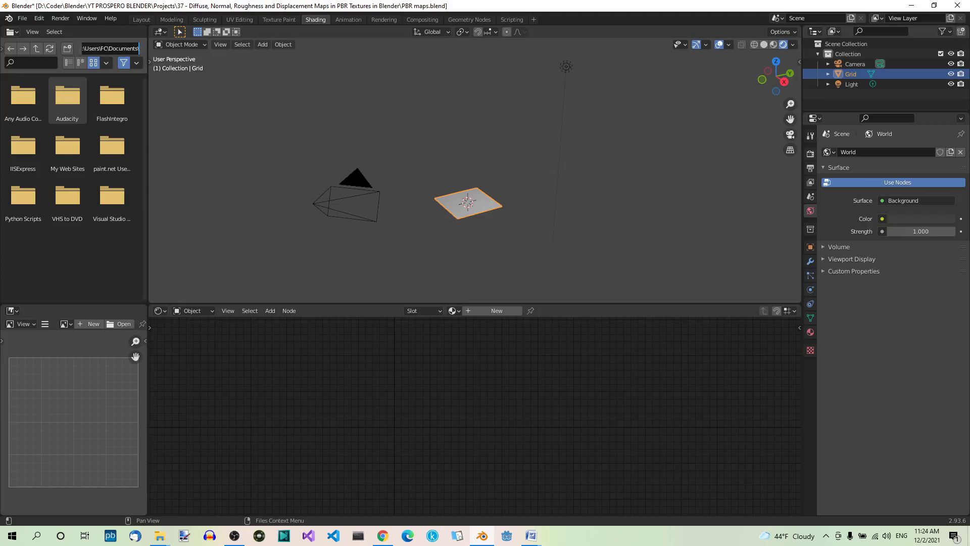
pyautogui.hotkey('ctrl', 'v')
pyautogui.press('Return')
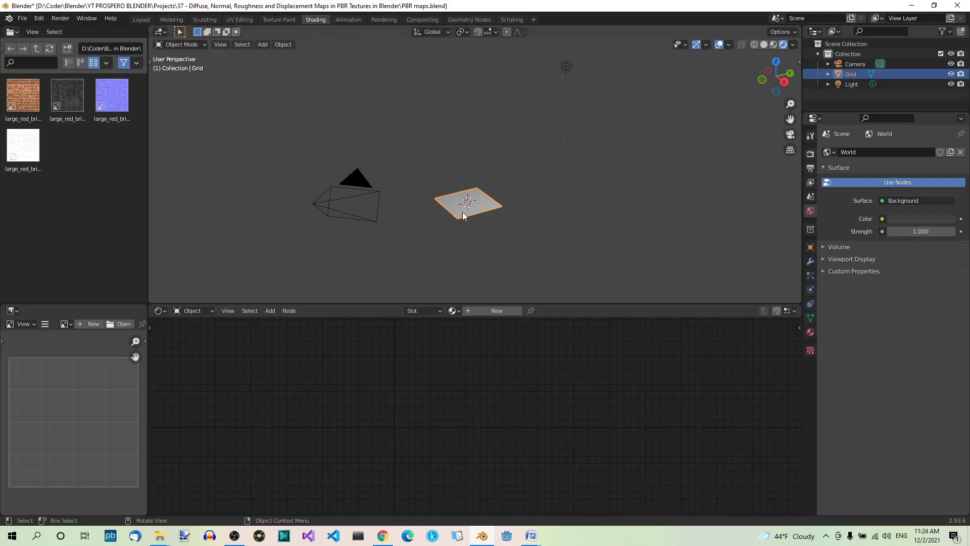
pyautogui.scroll(2, 469, 219)
pyautogui.scroll(2, 469, 218)
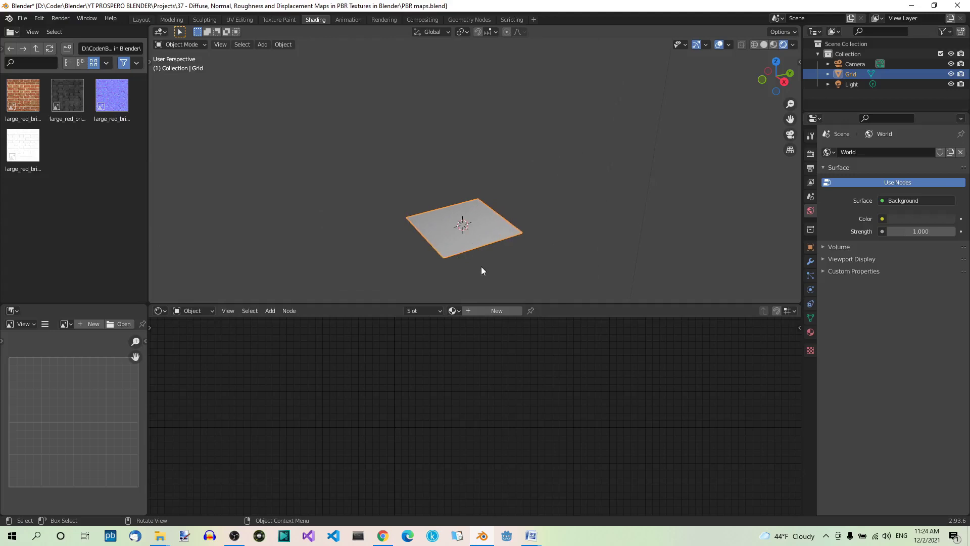
# - Create Material.001 for the grid and add large_red_bricks_diff_2k.jpg as an image texture node
pyautogui.click(499, 313)
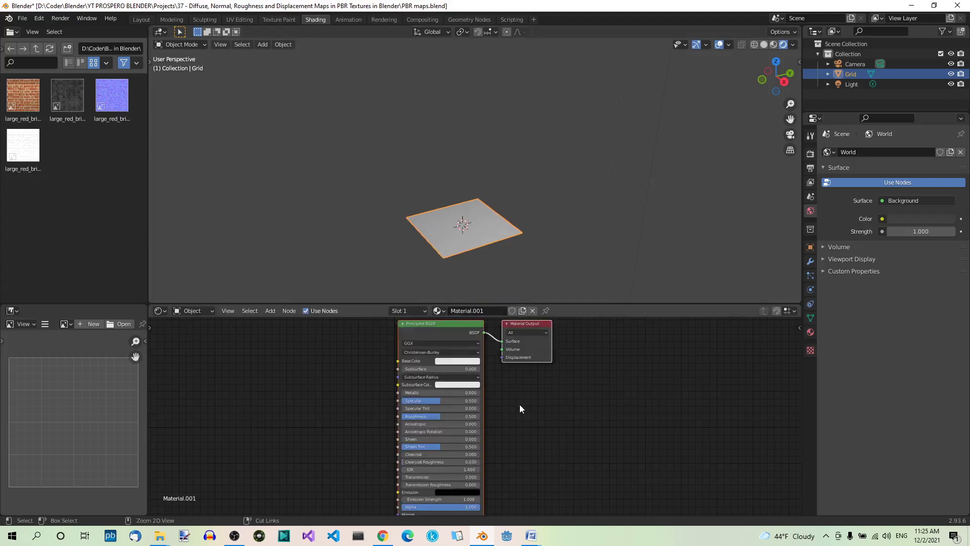
pyautogui.scroll(3, 520, 404)
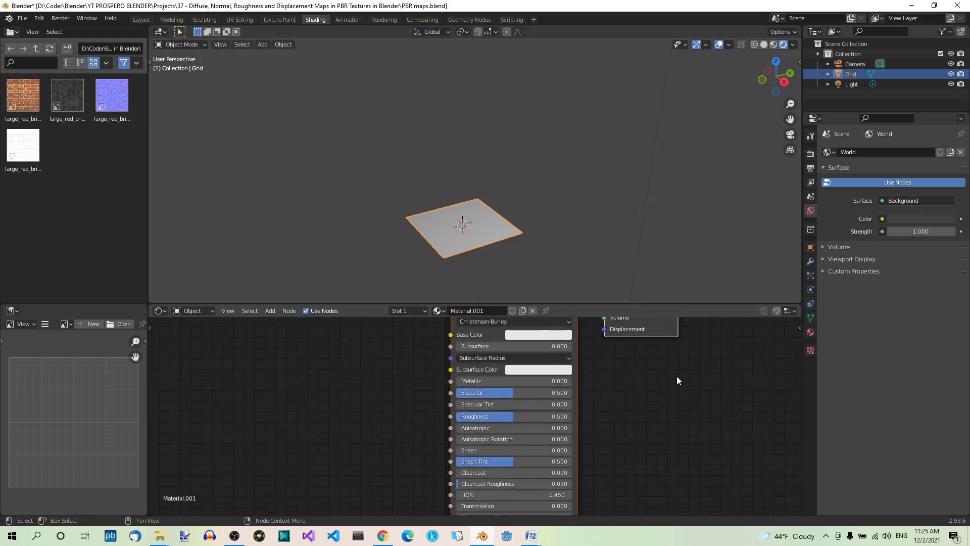
pyautogui.moveTo(677, 380); pyautogui.dragTo(613, 444, button='middle')
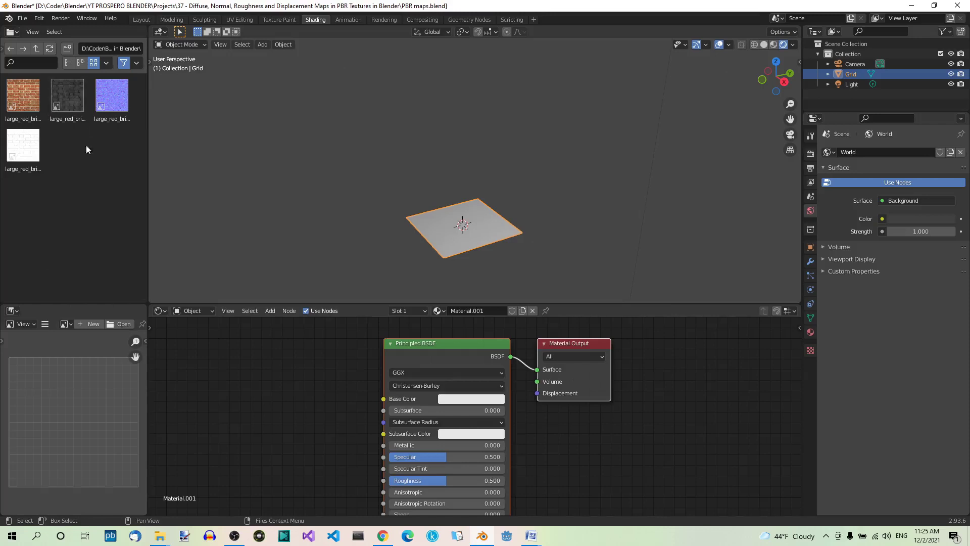
pyautogui.moveTo(19, 90); pyautogui.dragTo(229, 359)
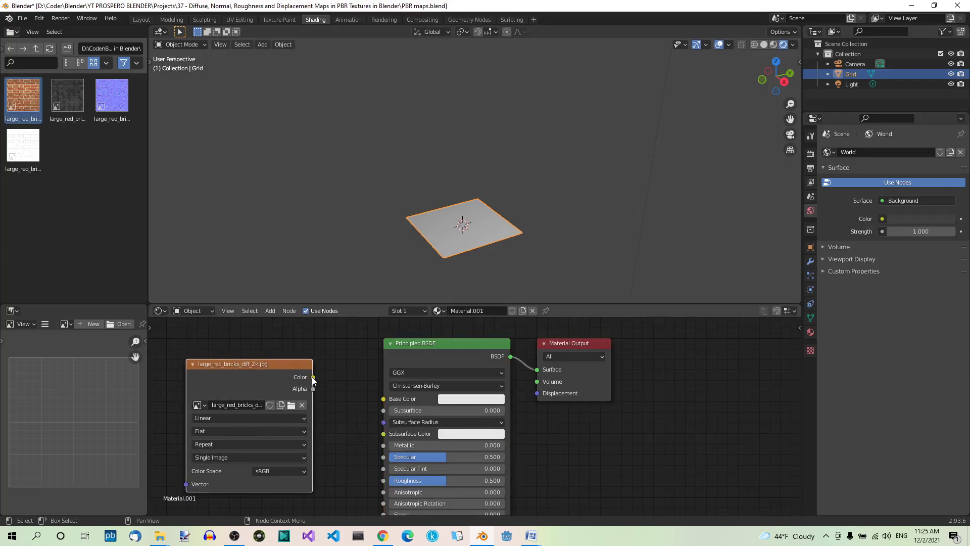
# - Link the diffuse image's Color to the Principled BSDF Base Color and frame the red-brick plane
pyautogui.moveTo(313, 377); pyautogui.dragTo(384, 402)
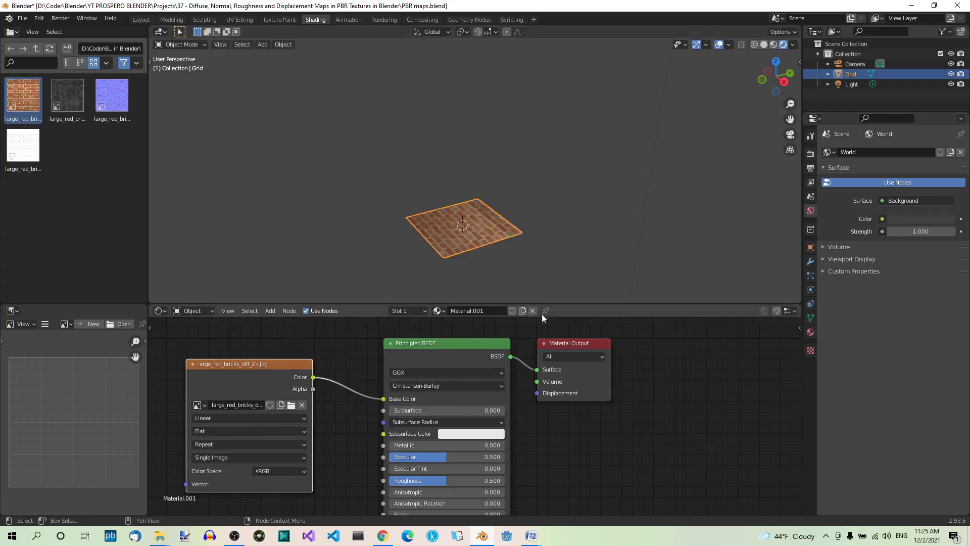
pyautogui.moveTo(563, 259); pyautogui.dragTo(569, 195, button='middle')
pyautogui.scroll(2, 552, 173)
pyautogui.scroll(5, 551, 173)
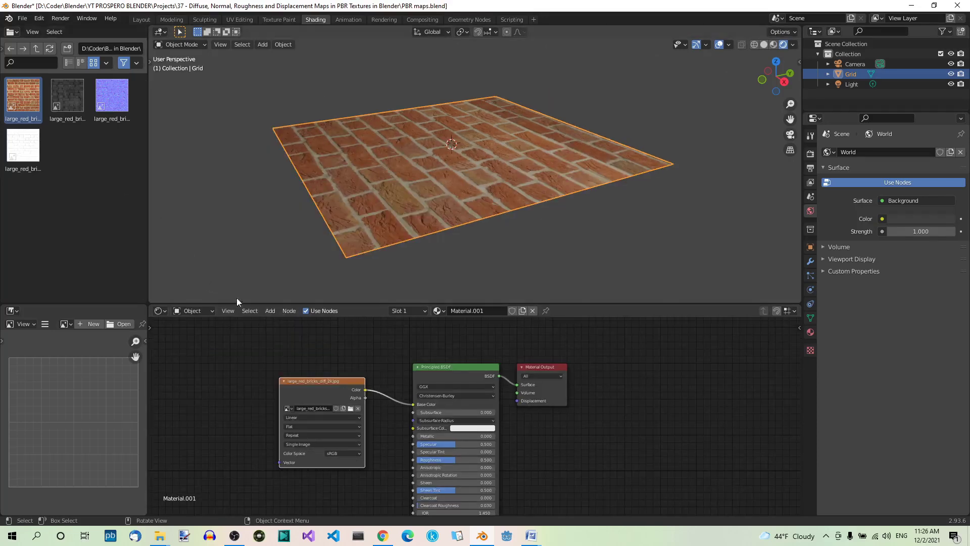
pyautogui.moveTo(613, 432); pyautogui.dragTo(610, 399, button='middle')
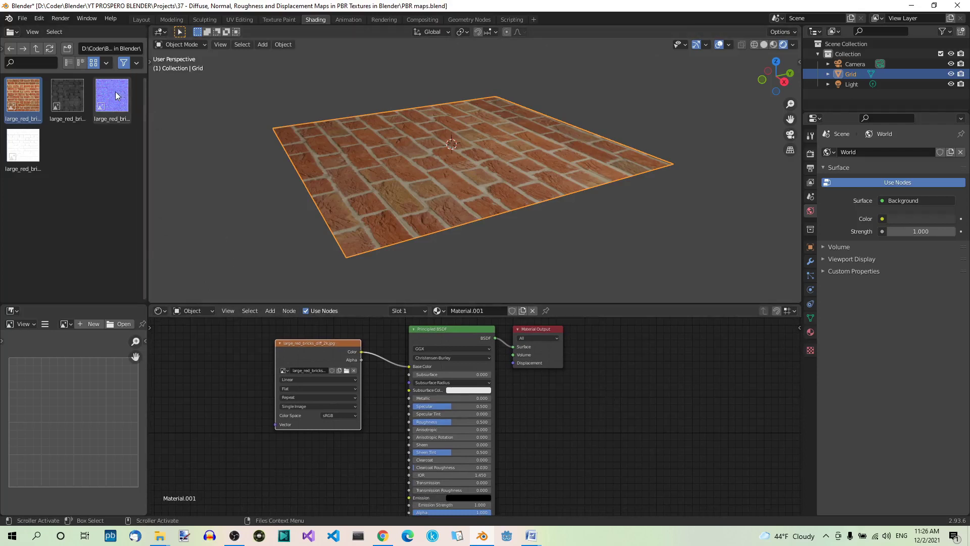
# - Add large_red_bricks_nor_2k.jpg as an image texture node with Non-Color color space
pyautogui.moveTo(116, 96); pyautogui.dragTo(295, 456)
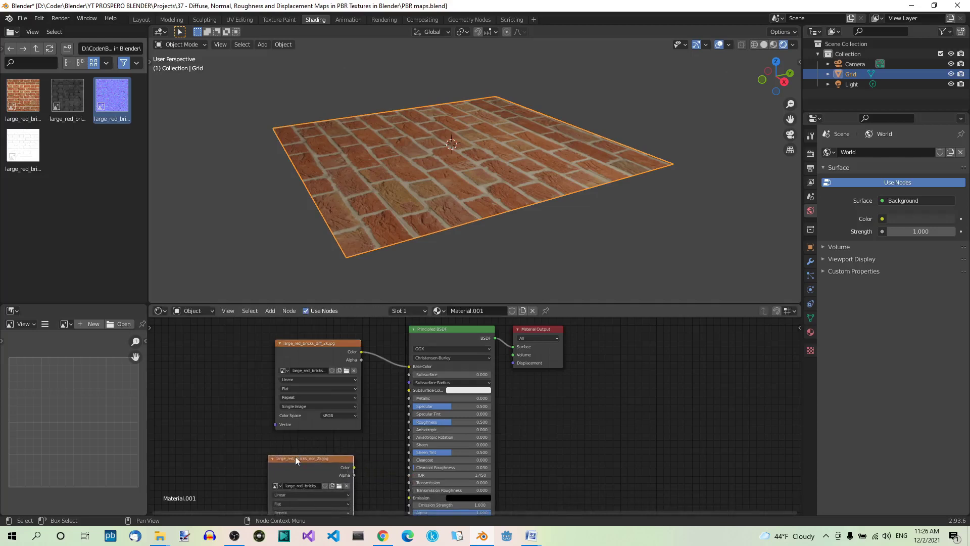
pyautogui.scroll(2, 330, 453)
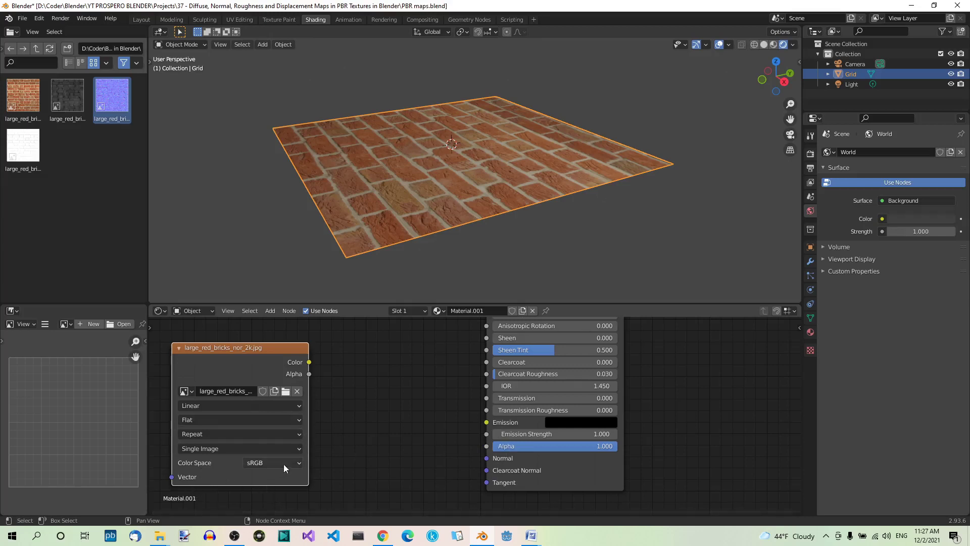
pyautogui.click(298, 463)
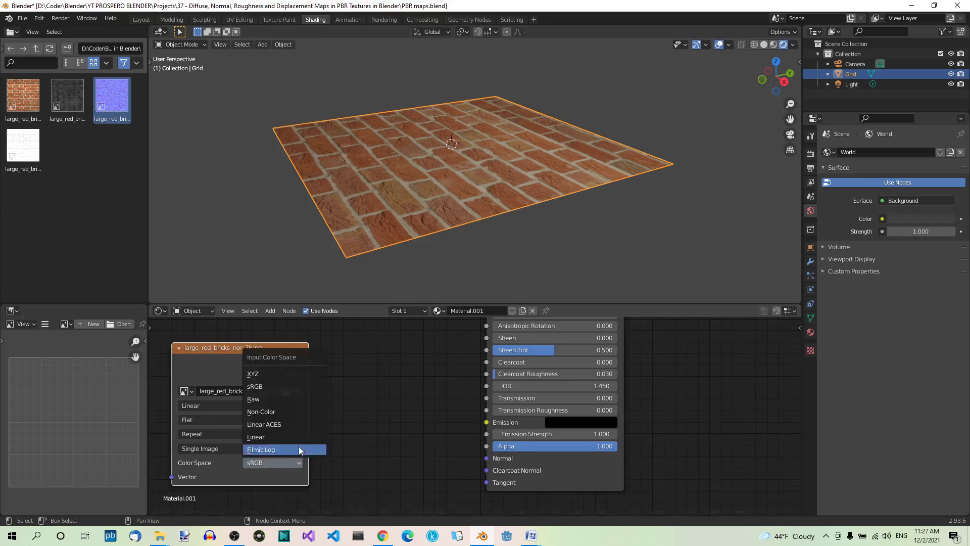
pyautogui.click(292, 414)
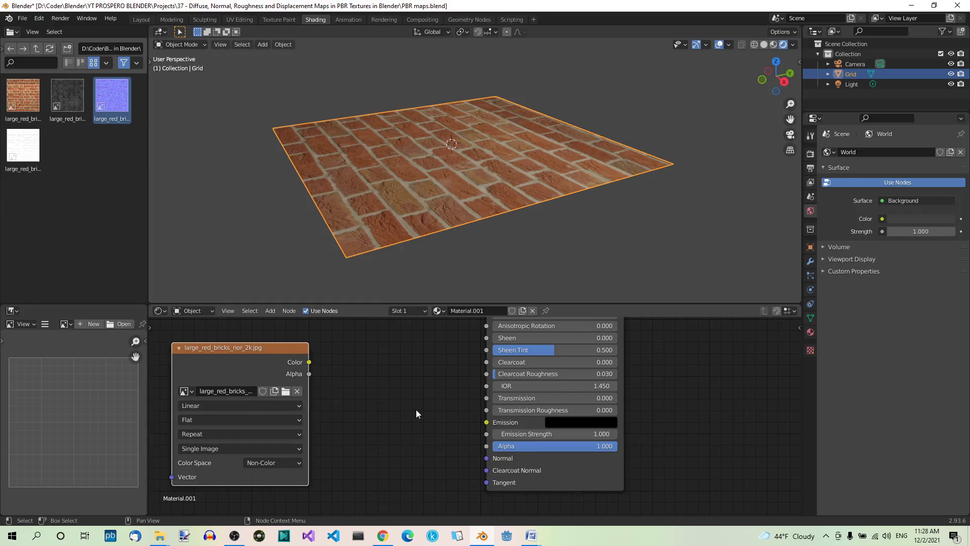
# - Add a Normal Map node linking the normal image's Color into the Principled BSDF Normal
pyautogui.hotkey('shift', 'a')
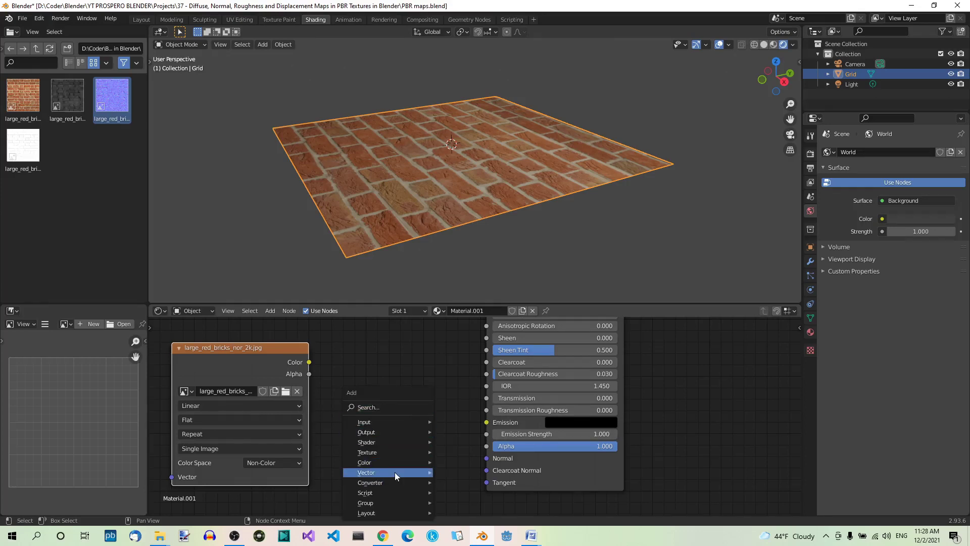
pyautogui.moveTo(395, 472)
pyautogui.click(462, 428)
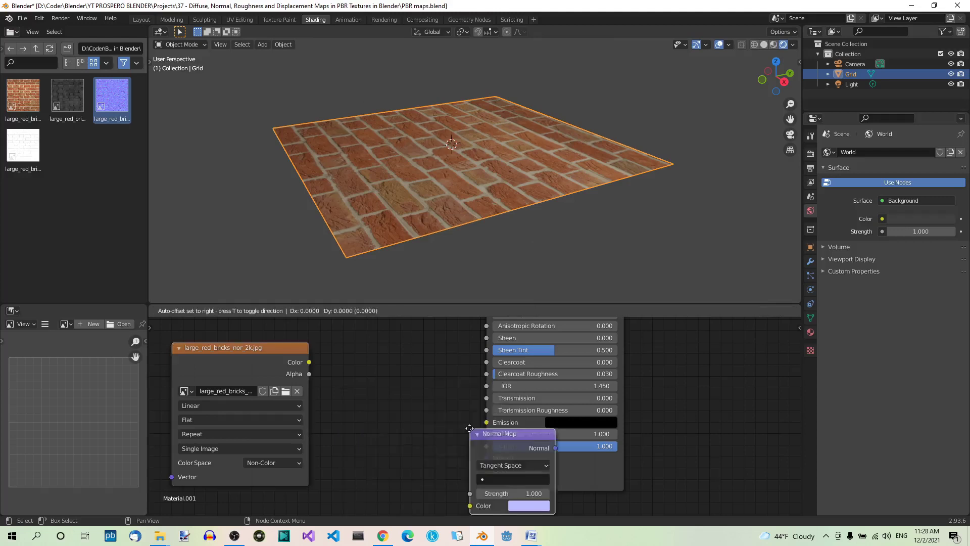
pyautogui.click(353, 394)
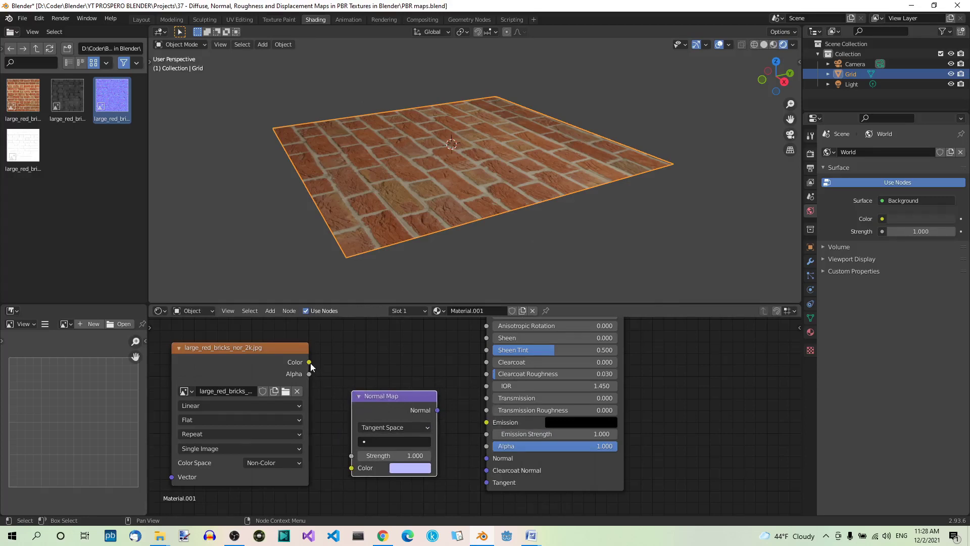
pyautogui.moveTo(309, 362); pyautogui.dragTo(352, 467)
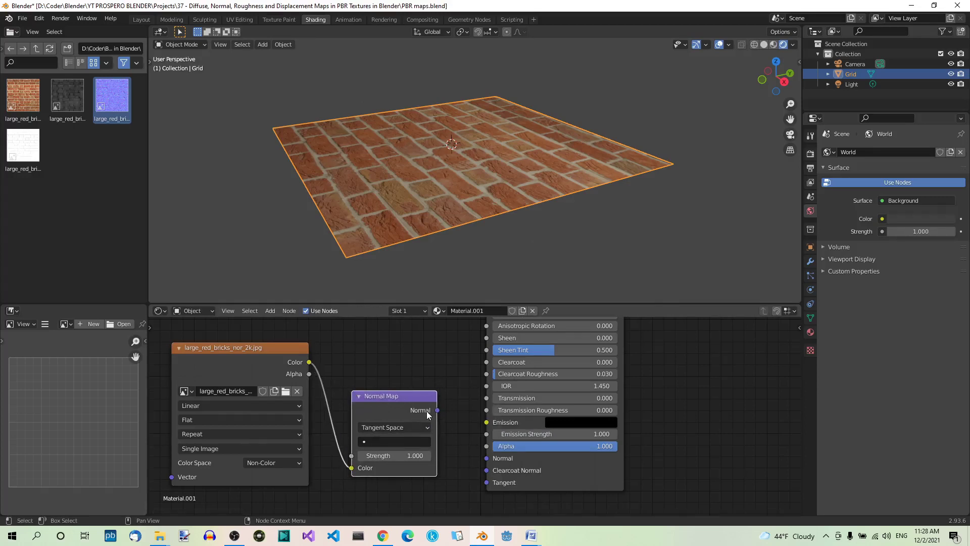
pyautogui.moveTo(438, 410); pyautogui.dragTo(486, 458)
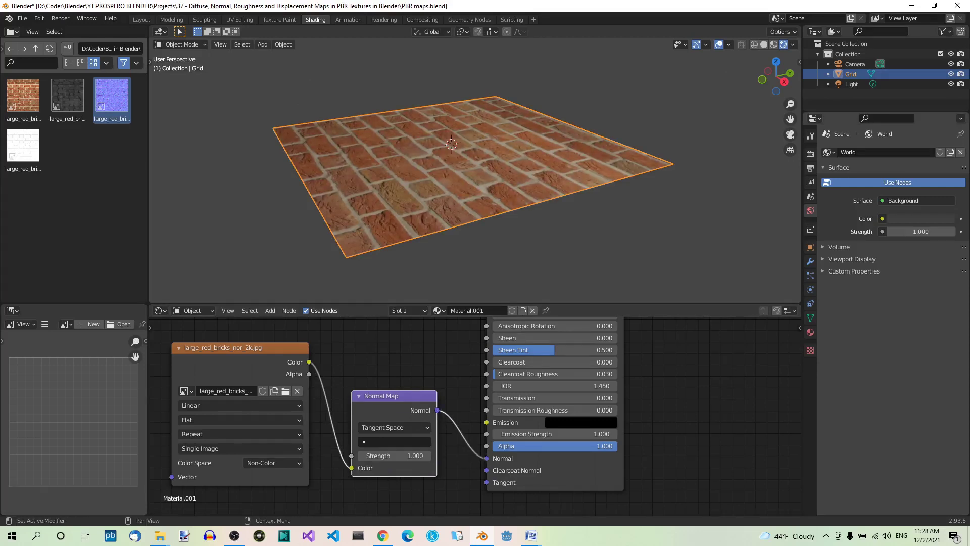
pyautogui.scroll(5, 571, 178)
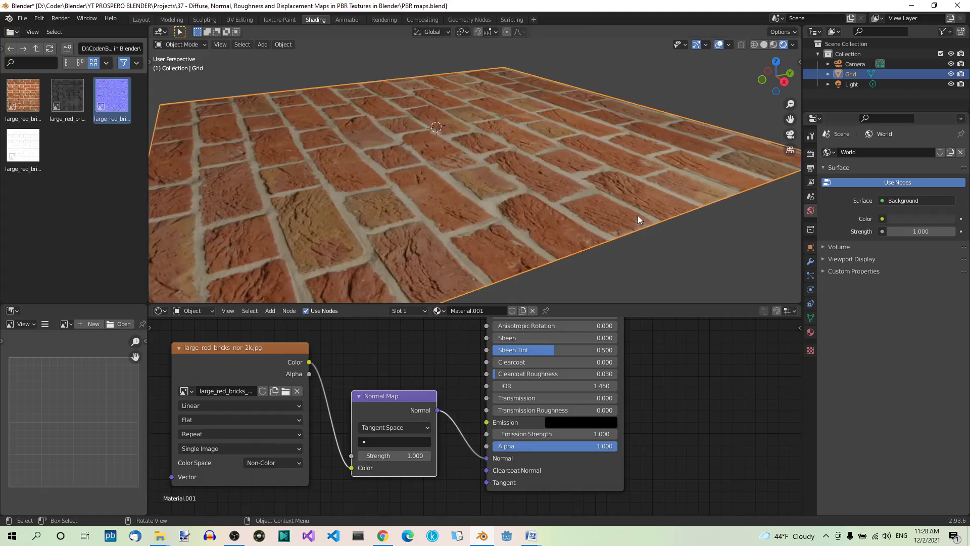
pyautogui.scroll(-4, 541, 188)
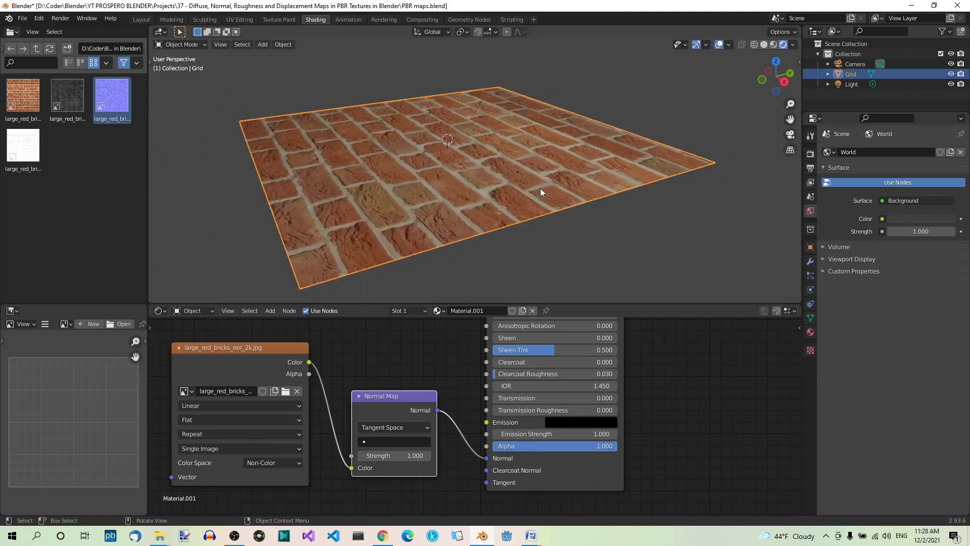
# - Try Normal Map strengths of 6.9 and 7.1, then settle on 5
pyautogui.click(403, 456)
pyautogui.write('6.9')
pyautogui.press('Return')
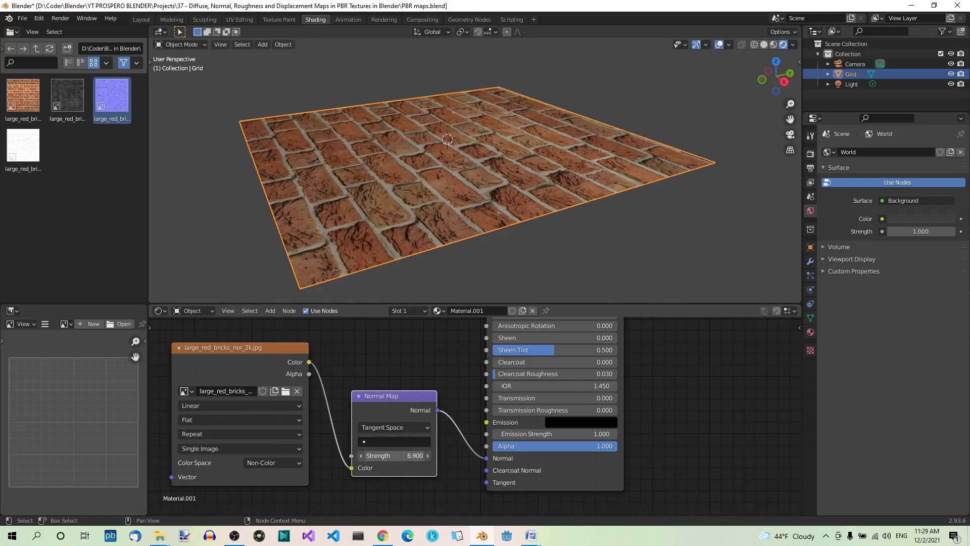
pyautogui.moveTo(402, 455); pyautogui.dragTo(427, 455)
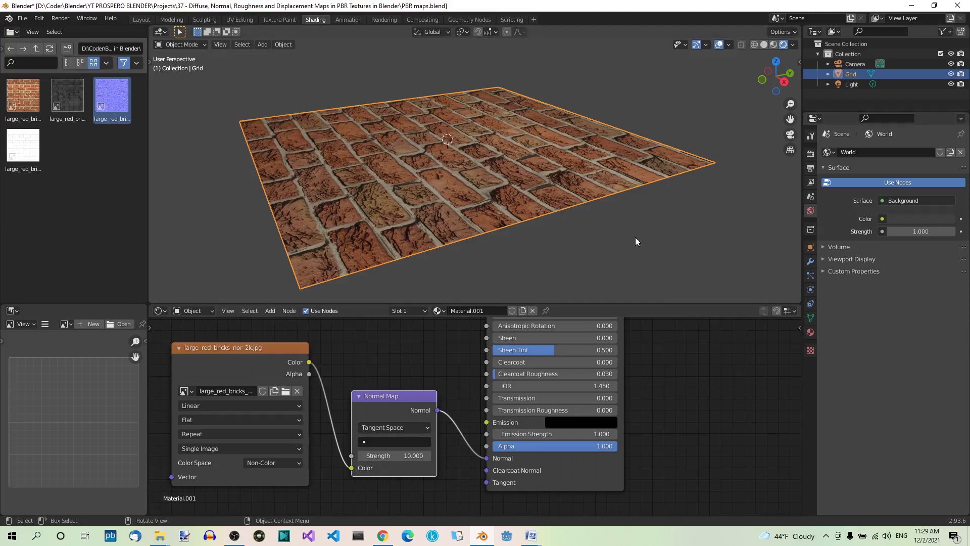
pyautogui.moveTo(586, 230)
pyautogui.mouseDown(button='middle')
pyautogui.moveTo(574, 202)
pyautogui.moveTo(592, 200)
pyautogui.moveTo(593, 218)
pyautogui.moveTo(576, 234)
pyautogui.mouseUp(button='middle')
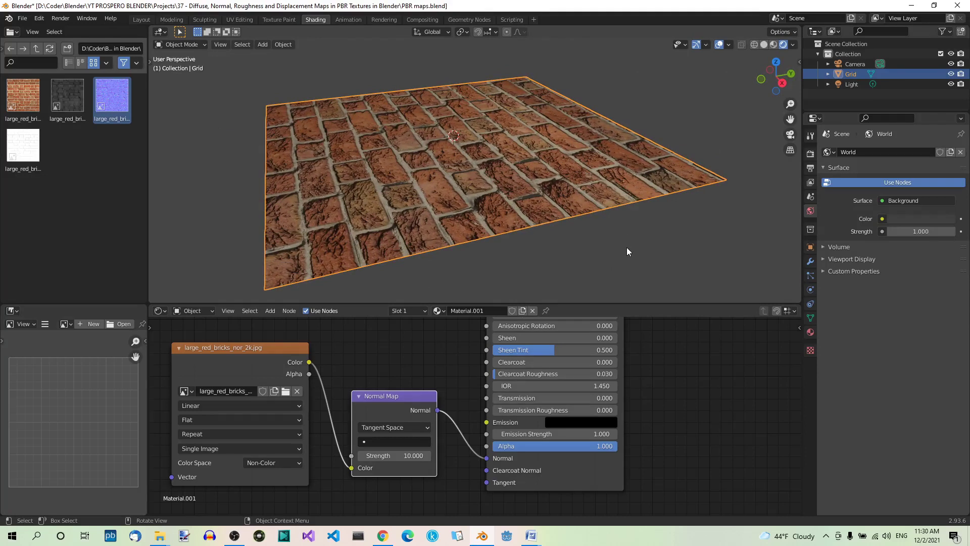
pyautogui.click(422, 455)
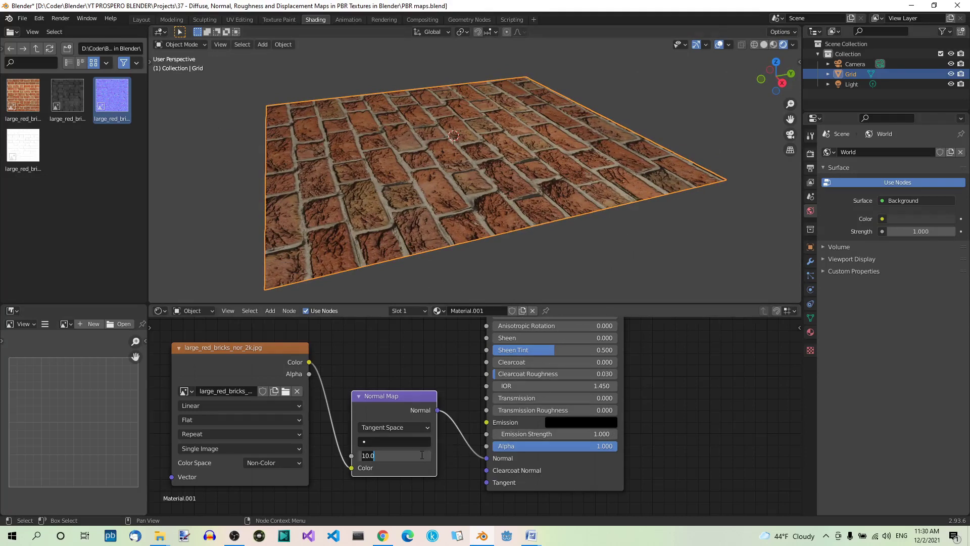
pyautogui.write('5')
pyautogui.press('Return')
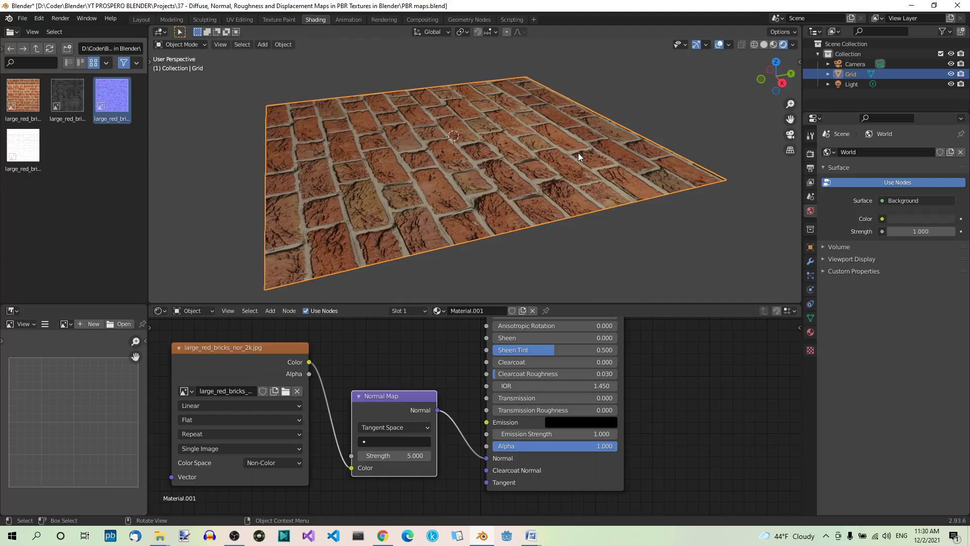
# - Switch to the Layout workspace with Rendered viewport shading
pyautogui.click(140, 19)
pyautogui.scroll(4, 503, 300)
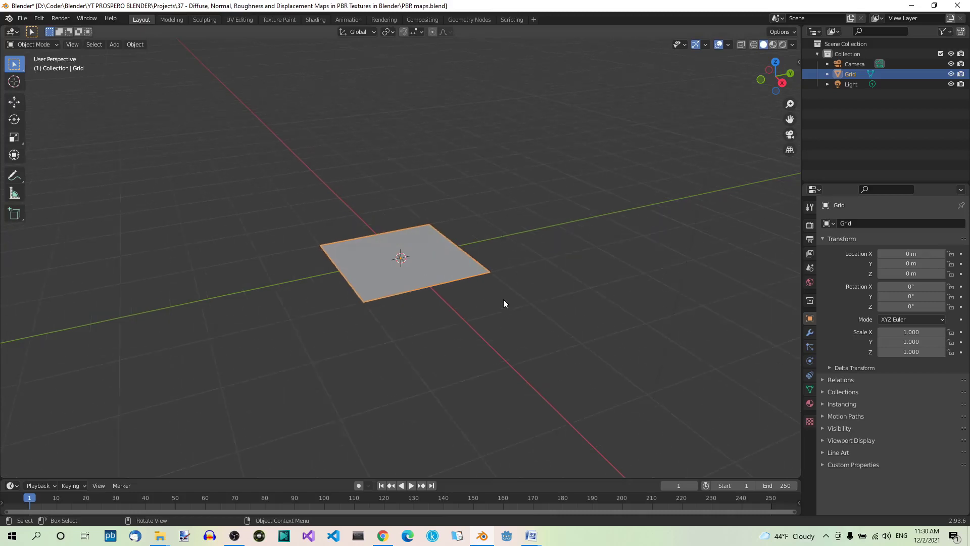
pyautogui.scroll(2, 503, 300)
pyautogui.click(783, 44)
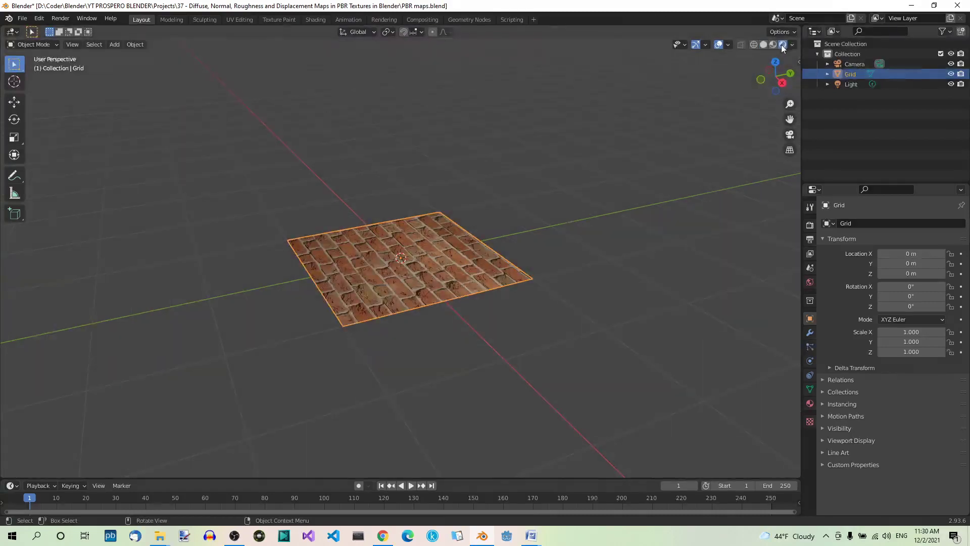
pyautogui.scroll(2, 550, 262)
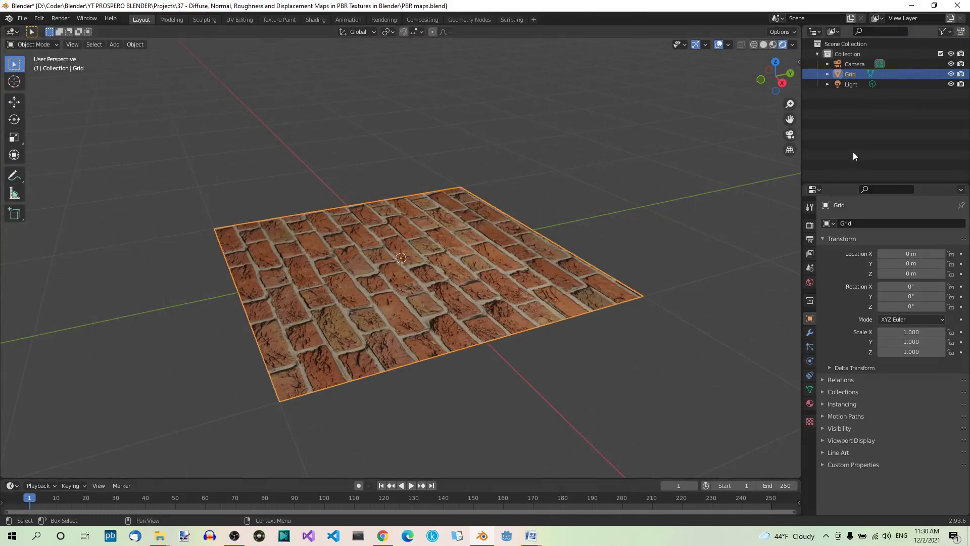
# - Snap the light to the world origin with Shift+S Selection to Cursor
pyautogui.click(854, 84)
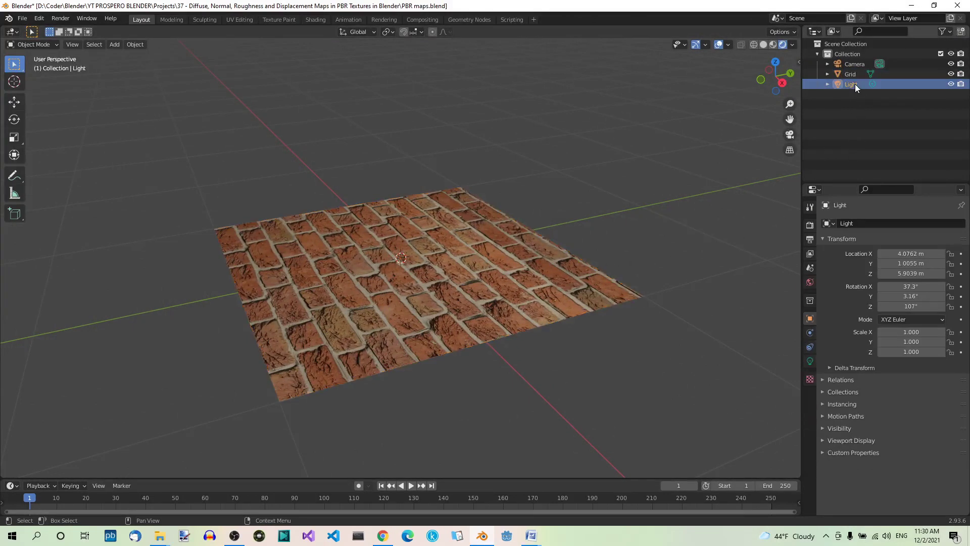
pyautogui.hotkey('shift', 's')
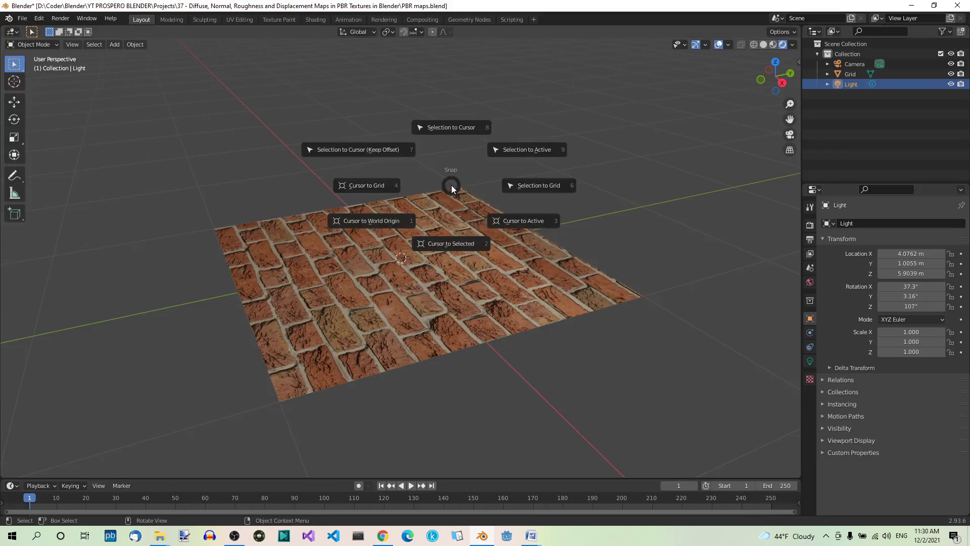
pyautogui.click(452, 128)
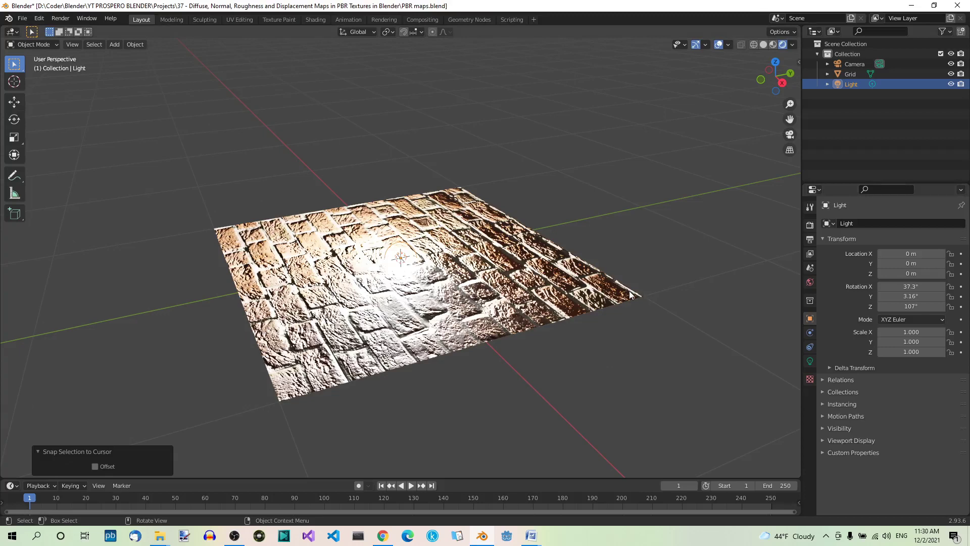
# - Move the light up to Z 2 m, cancel a stray free move, and return to Shading
pyautogui.press('g')
pyautogui.press('z')
pyautogui.press('2')
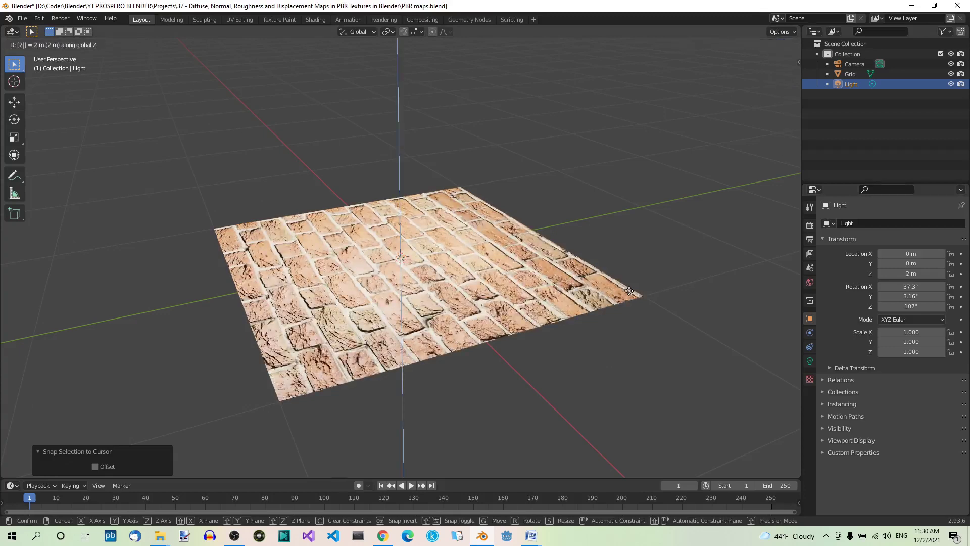
pyautogui.press('Return')
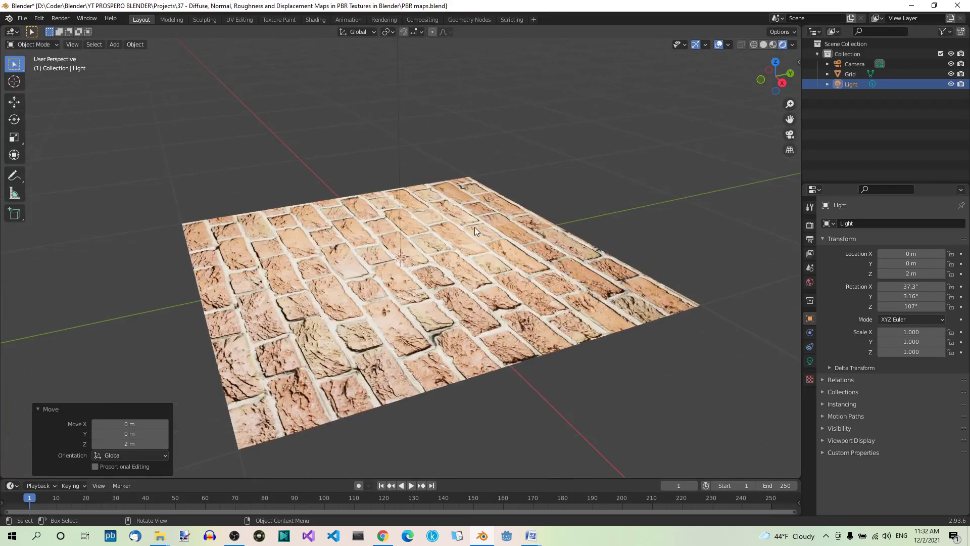
pyautogui.press('g')
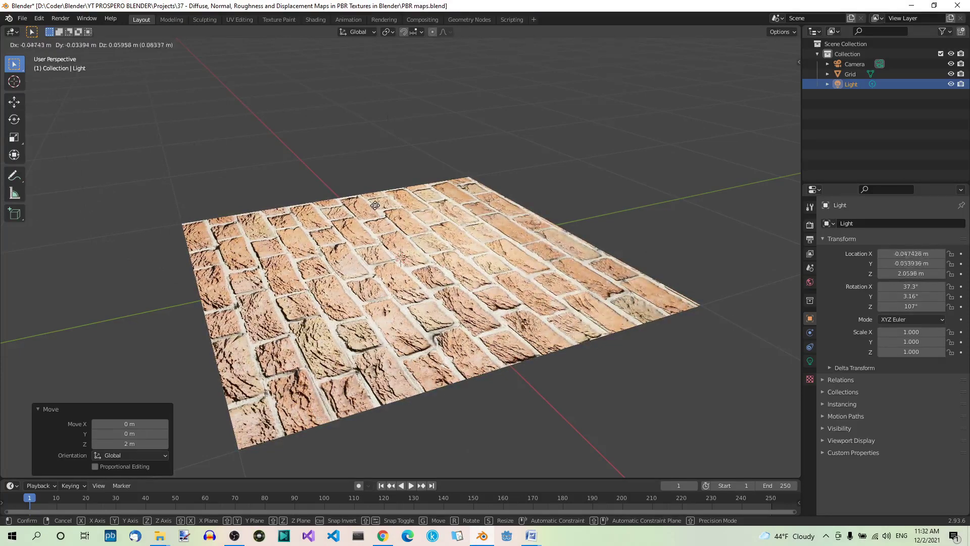
pyautogui.rightClick(726, 375)
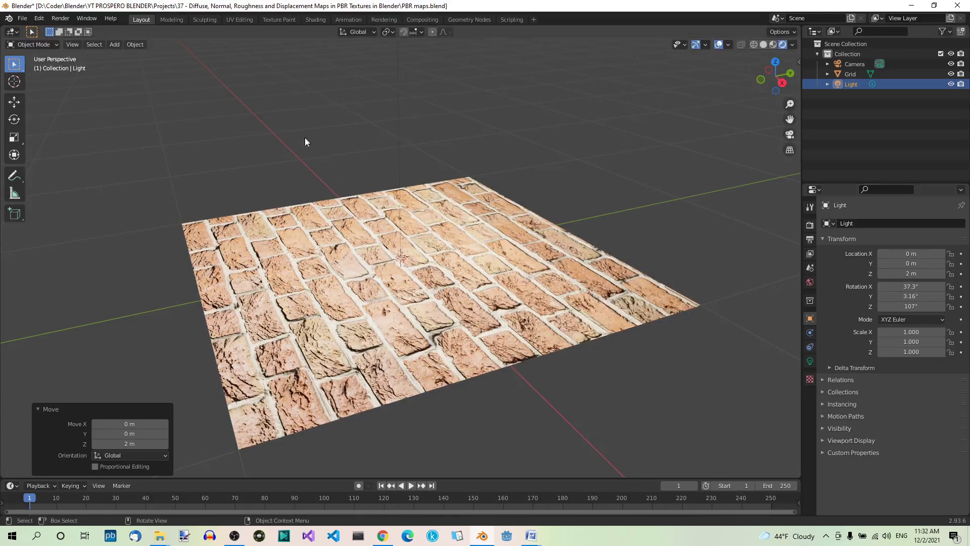
pyautogui.click(314, 19)
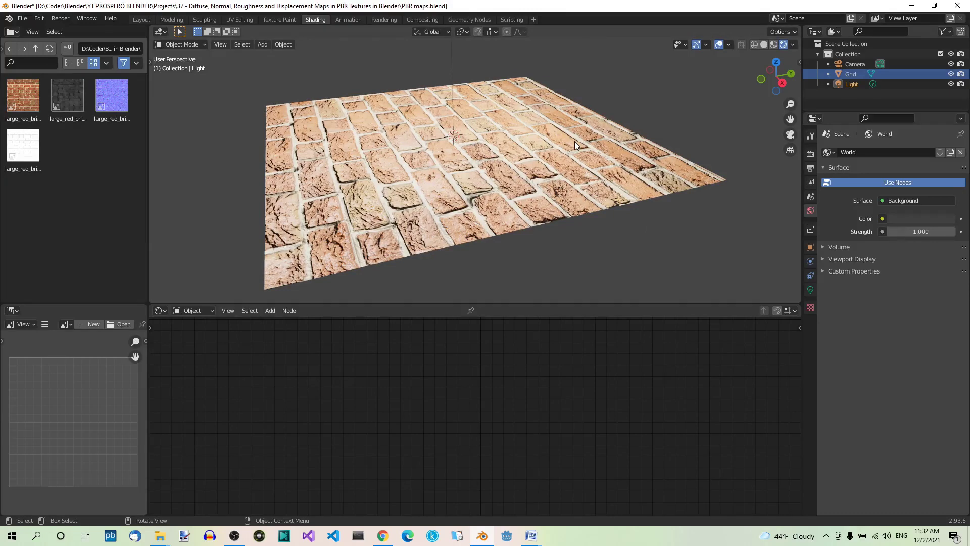
# - Set the point light's Power to 200 W in the Light properties
pyautogui.click(810, 290)
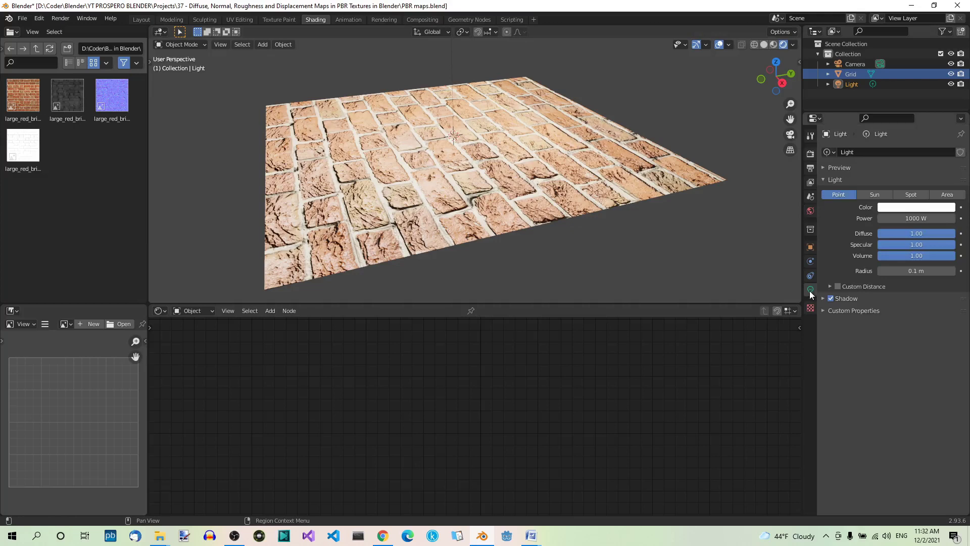
pyautogui.click(922, 218)
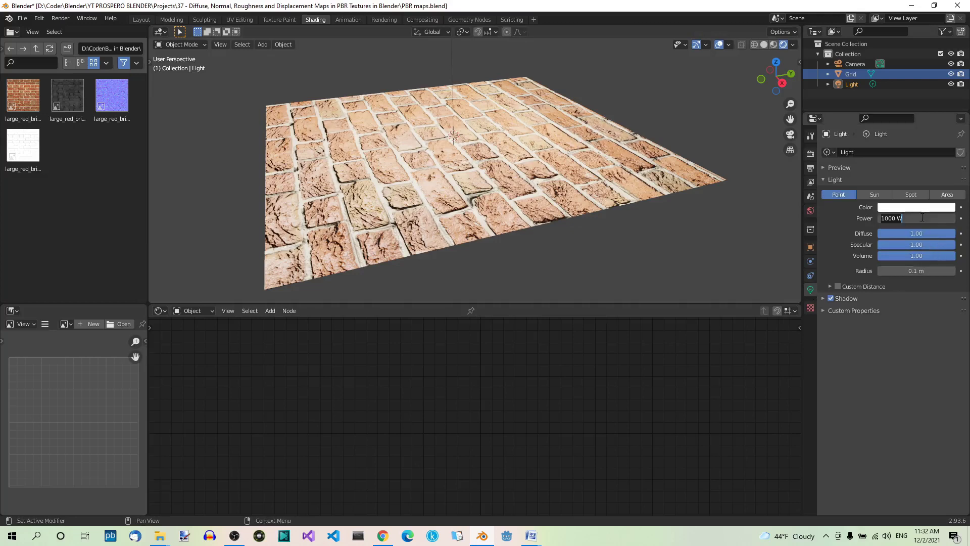
pyautogui.write('200')
pyautogui.press('Return')
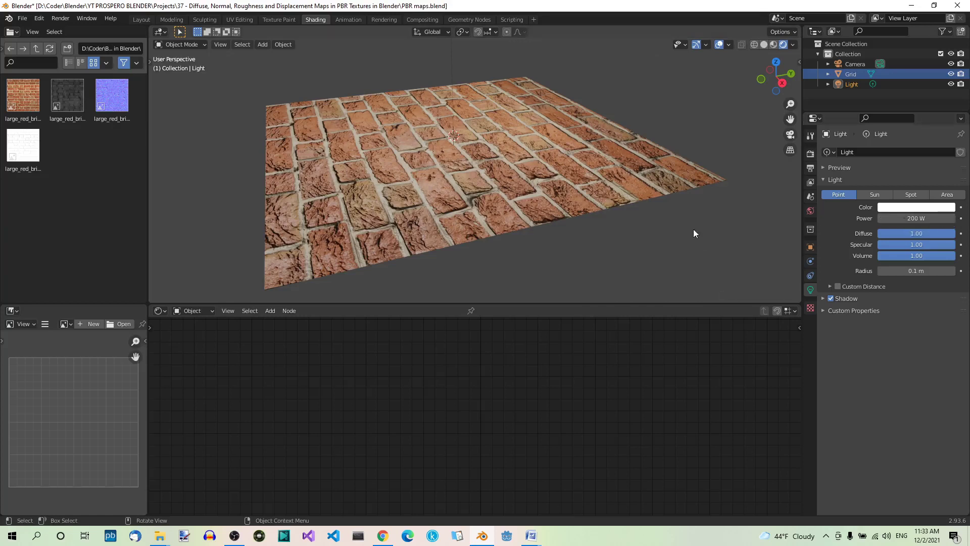
# - Select the grid, compare low and full Roughness, then set Principled BSDF Roughness to 0.8
pyautogui.click(602, 163)
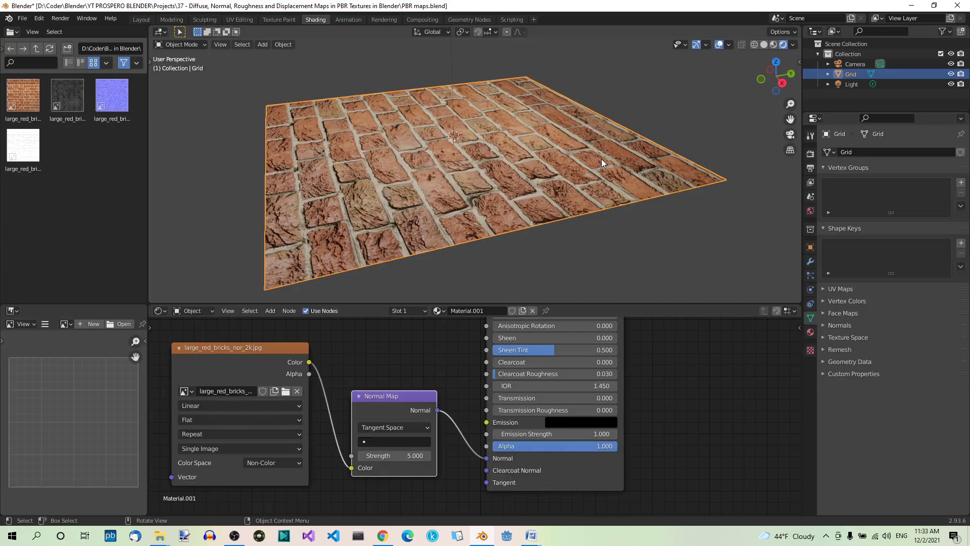
pyautogui.scroll(3, 527, 150)
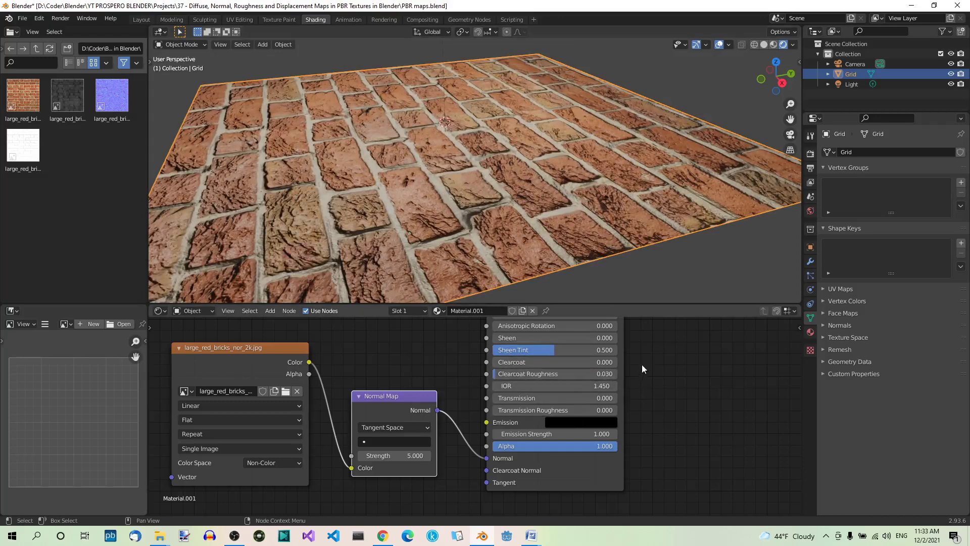
pyautogui.moveTo(648, 360); pyautogui.dragTo(654, 452, button='middle')
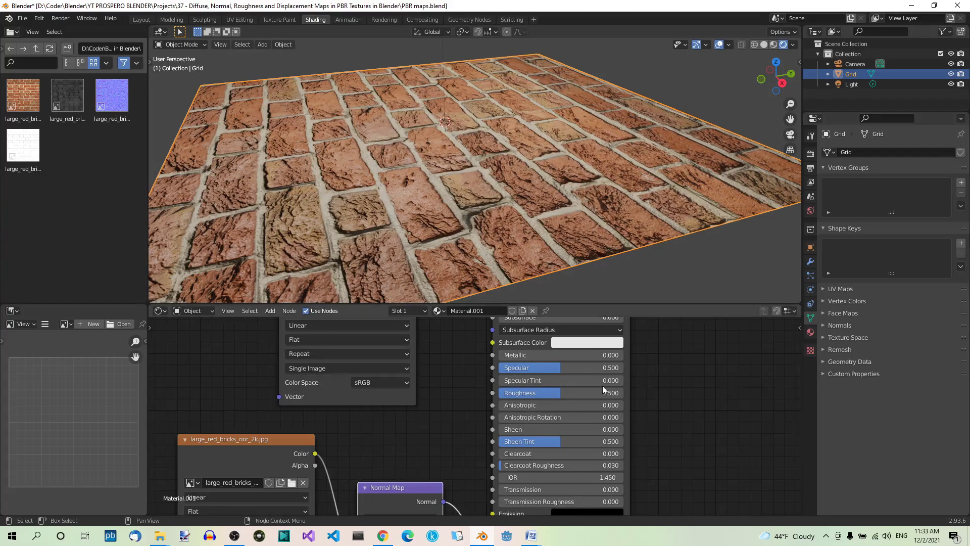
pyautogui.moveTo(585, 392); pyautogui.dragTo(521, 391)
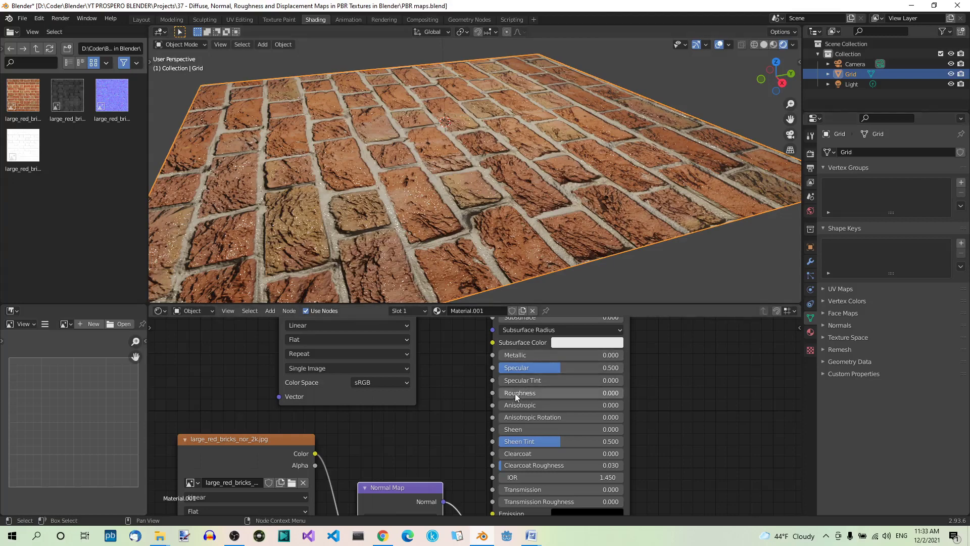
pyautogui.moveTo(514, 393); pyautogui.dragTo(624, 393)
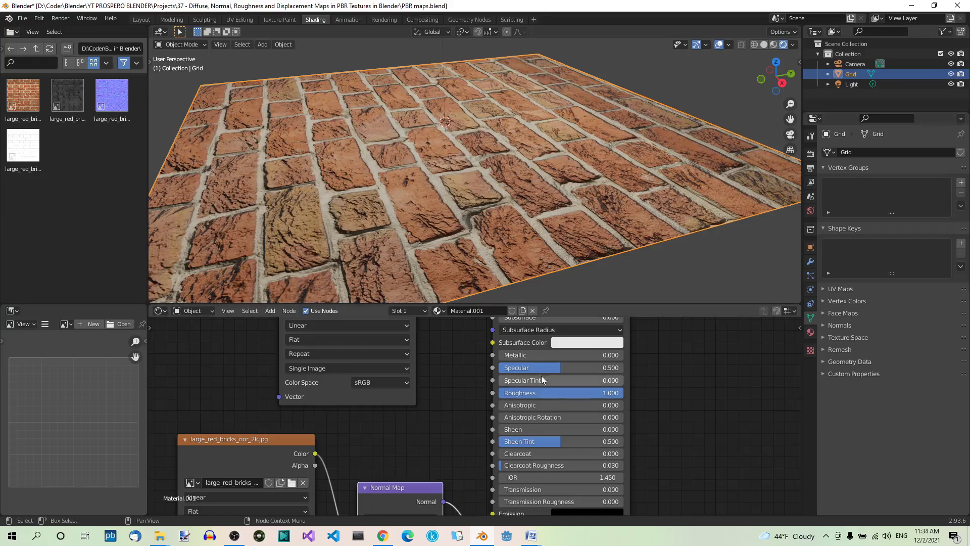
pyautogui.click(600, 392)
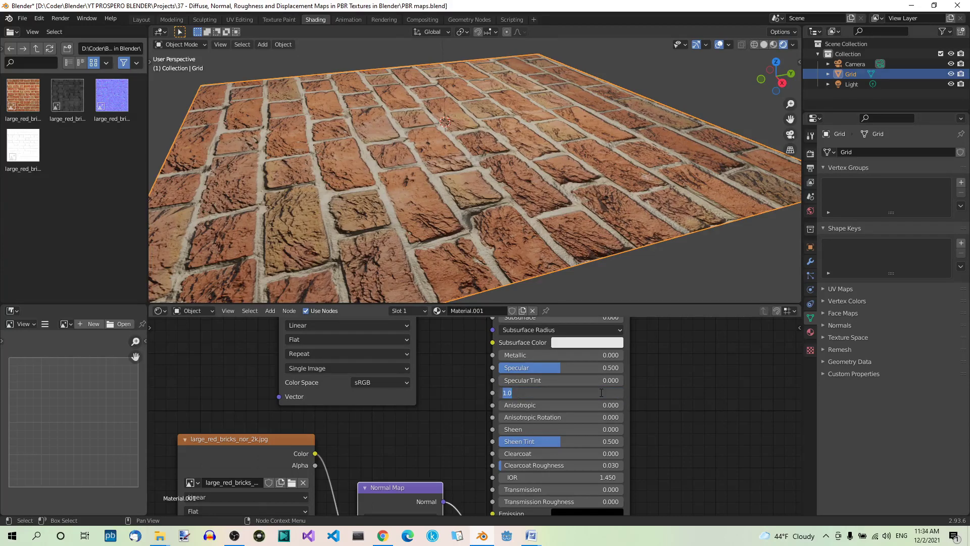
pyautogui.write('0.8')
pyautogui.press('Return')
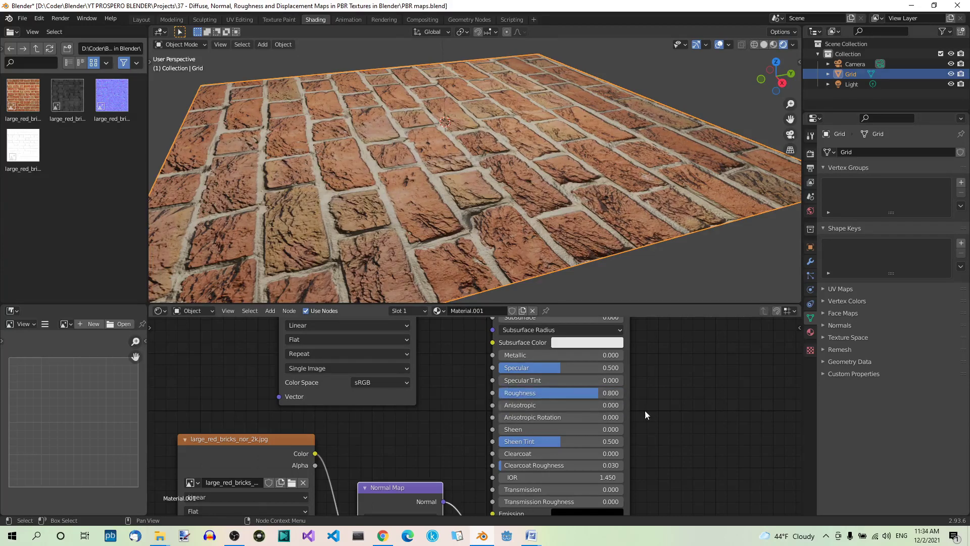
# - Move the normal texture and Normal Map nodes lower to free up space
pyautogui.scroll(-1, 572, 426)
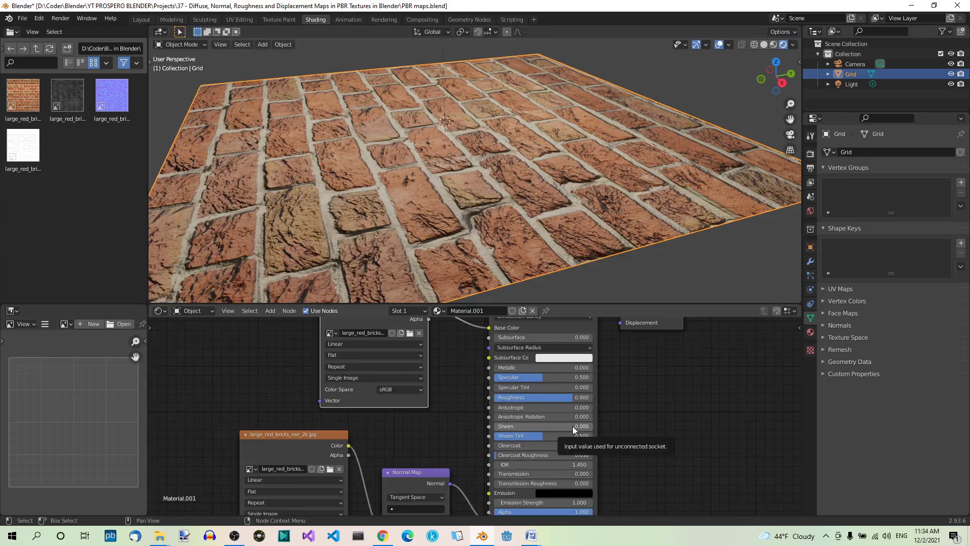
pyautogui.scroll(-4, 552, 423)
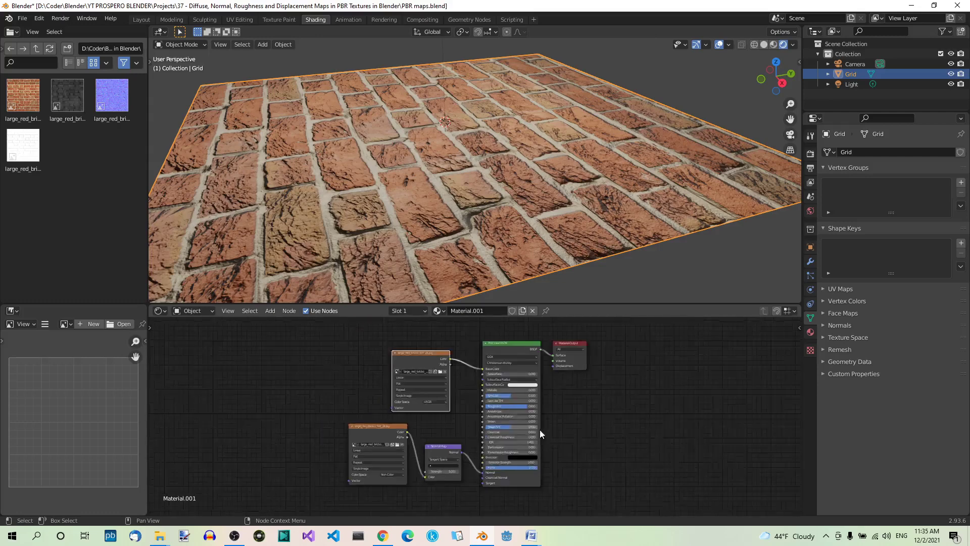
pyautogui.moveTo(432, 357); pyautogui.dragTo(355, 332)
pyautogui.moveTo(389, 423); pyautogui.dragTo(343, 455)
pyautogui.moveTo(445, 441); pyautogui.dragTo(431, 474)
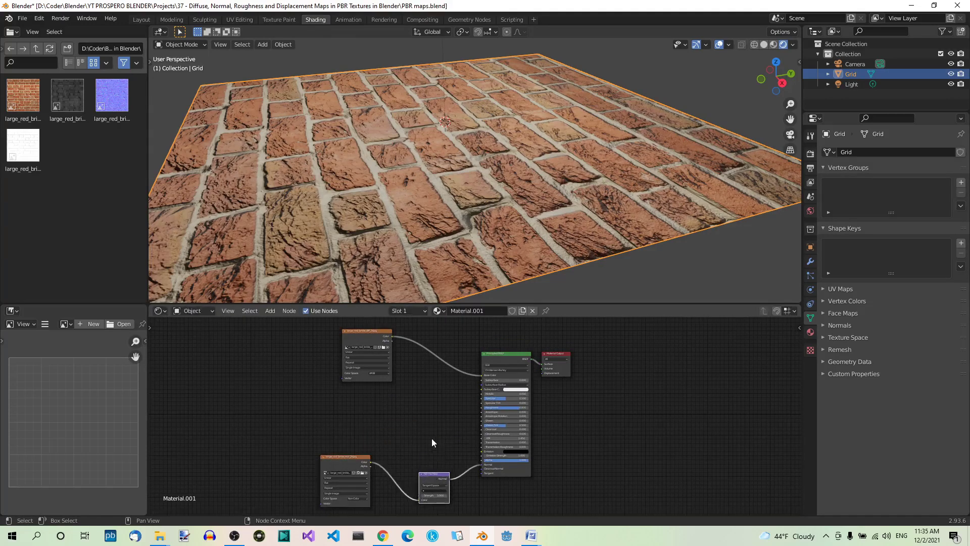
# - Add a ColorRamp node from the Converter category into the freed space
pyautogui.hotkey('shift', 'a')
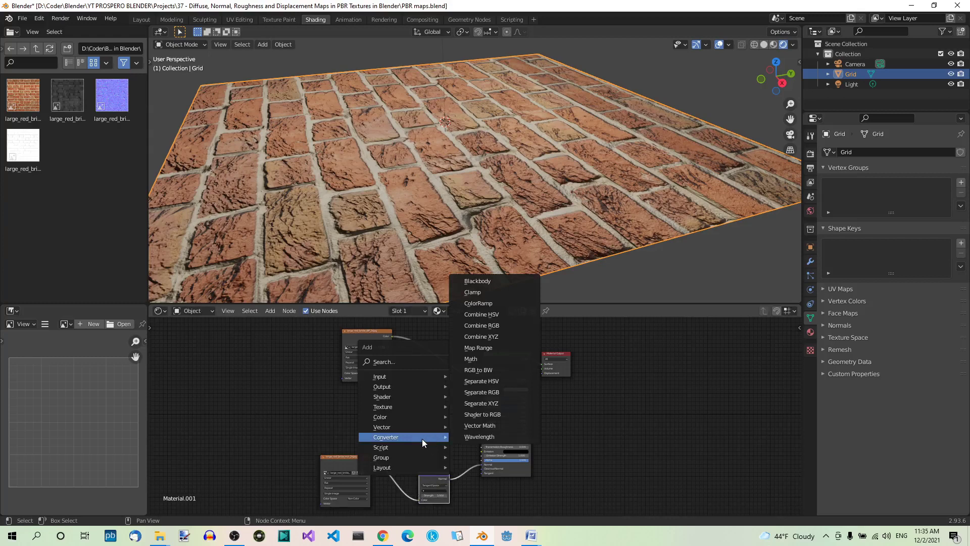
pyautogui.click(478, 303)
pyautogui.click(404, 399)
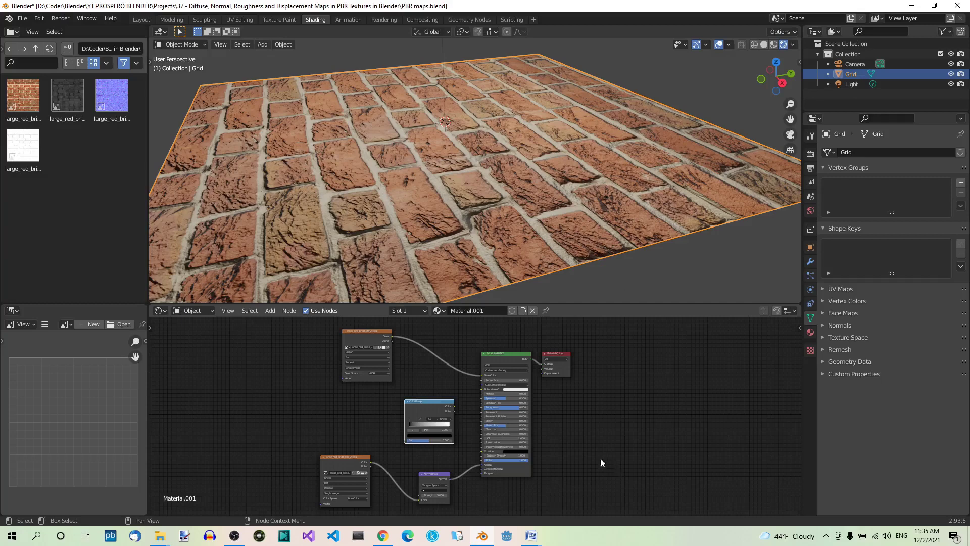
pyautogui.scroll(6, 600, 460)
pyautogui.scroll(1, 589, 477)
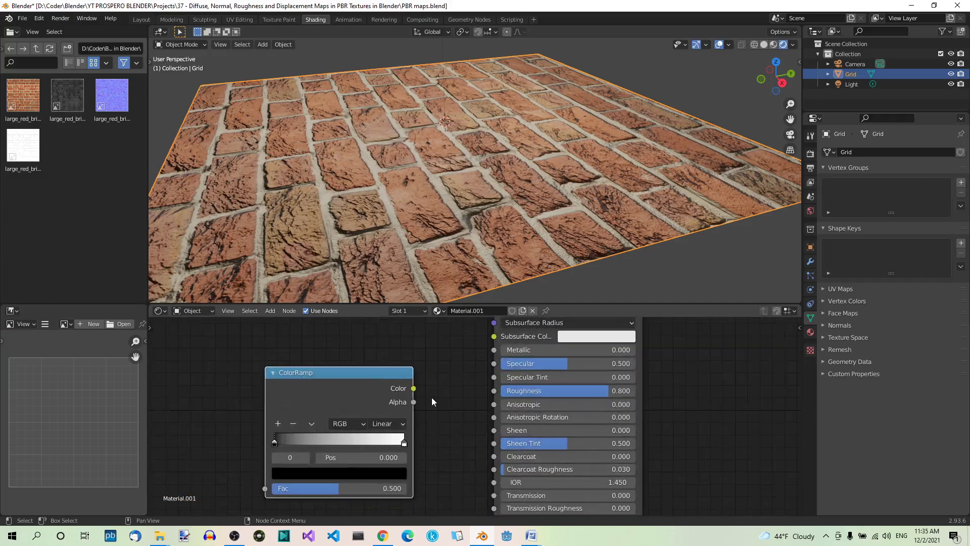
pyautogui.moveTo(413, 388); pyautogui.dragTo(493, 393)
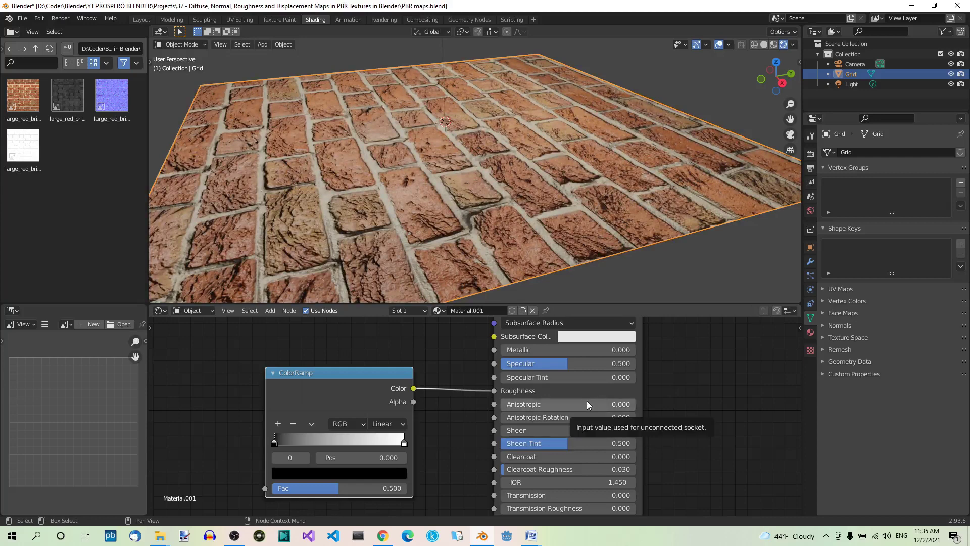
pyautogui.click(404, 443)
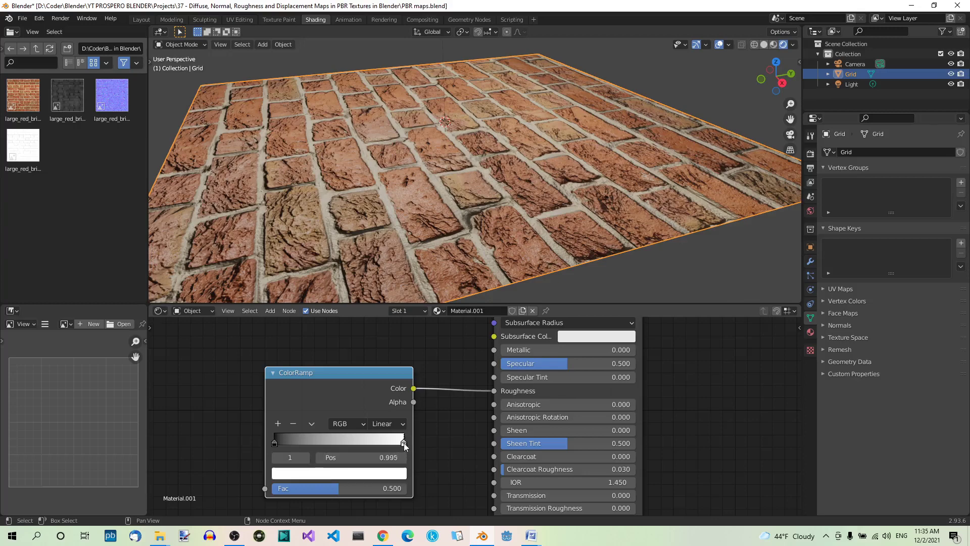
pyautogui.moveTo(404, 442)
pyautogui.mouseDown()
pyautogui.moveTo(304, 447)
pyautogui.moveTo(407, 438)
pyautogui.mouseUp()
pyautogui.moveTo(274, 443)
pyautogui.mouseDown()
pyautogui.moveTo(350, 444)
pyautogui.moveTo(262, 447)
pyautogui.mouseUp()
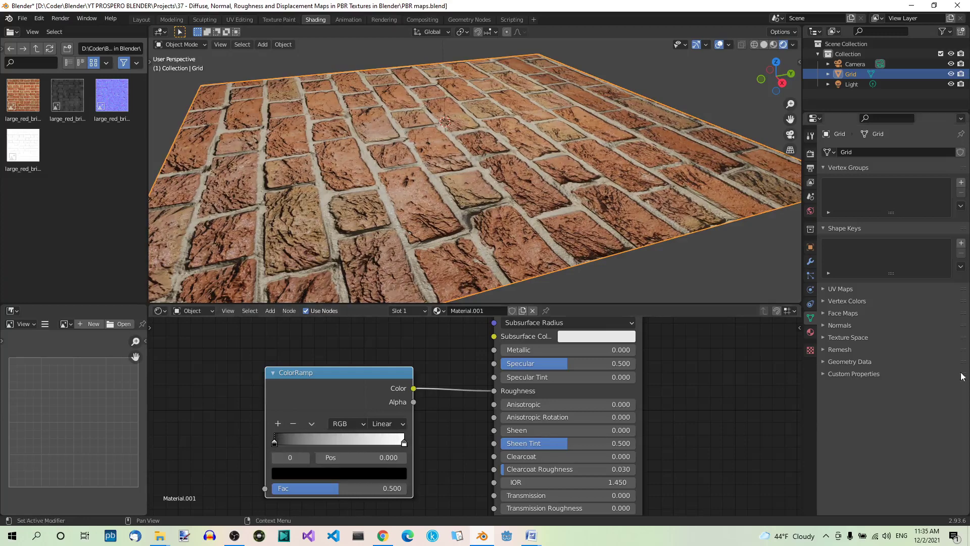
# - Drop large_red_bricks_rough_2k.jpg into the node tree and place it beside the ColorRamp
pyautogui.click(404, 443)
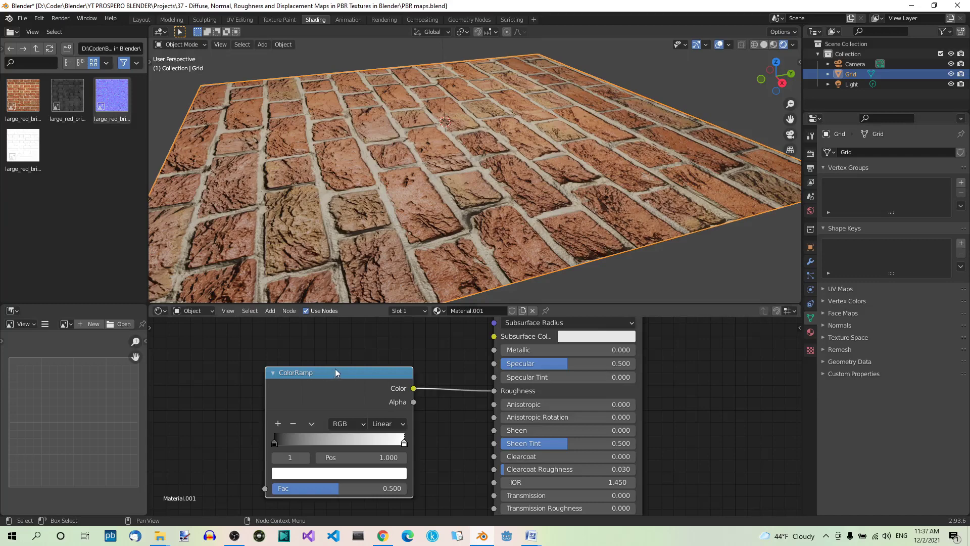
pyautogui.scroll(-3, 446, 426)
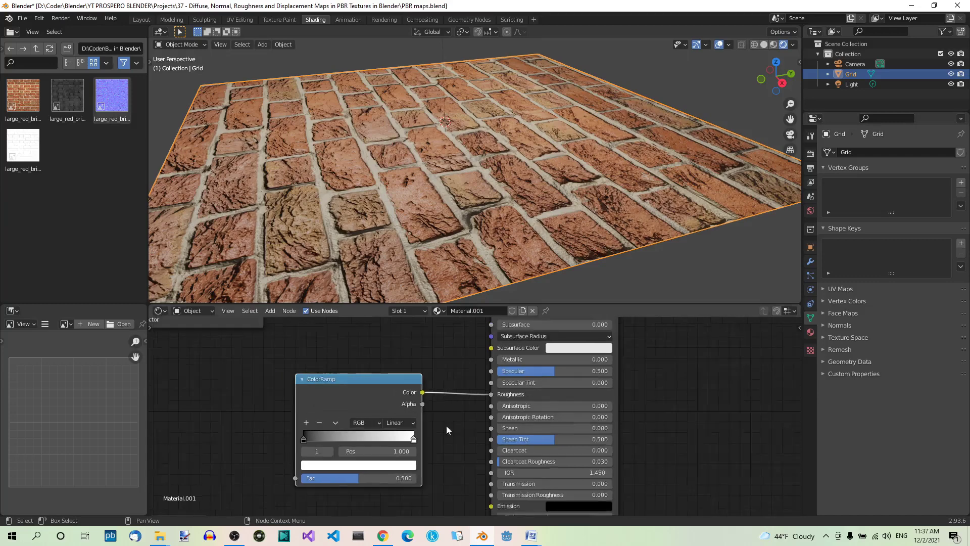
pyautogui.moveTo(22, 152); pyautogui.dragTo(339, 447)
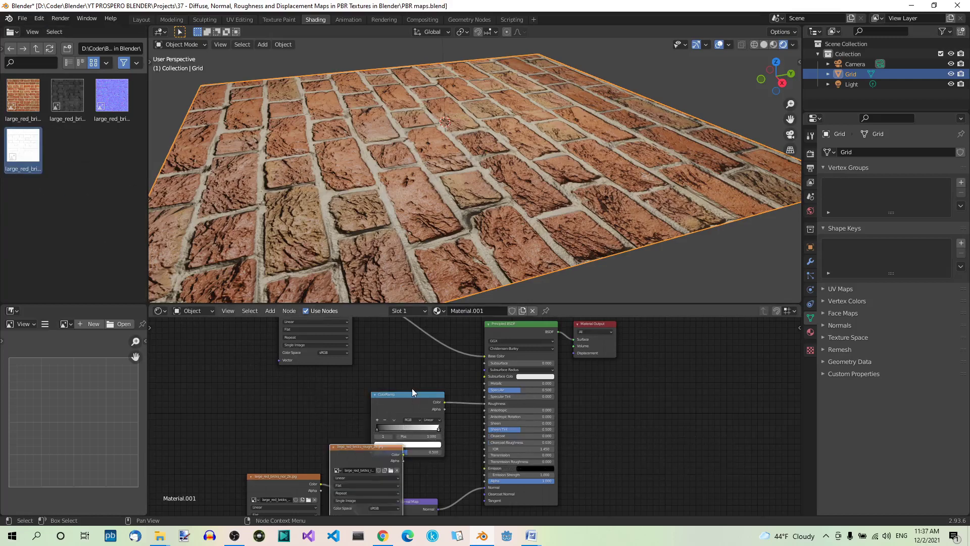
pyautogui.moveTo(411, 393); pyautogui.dragTo(429, 371)
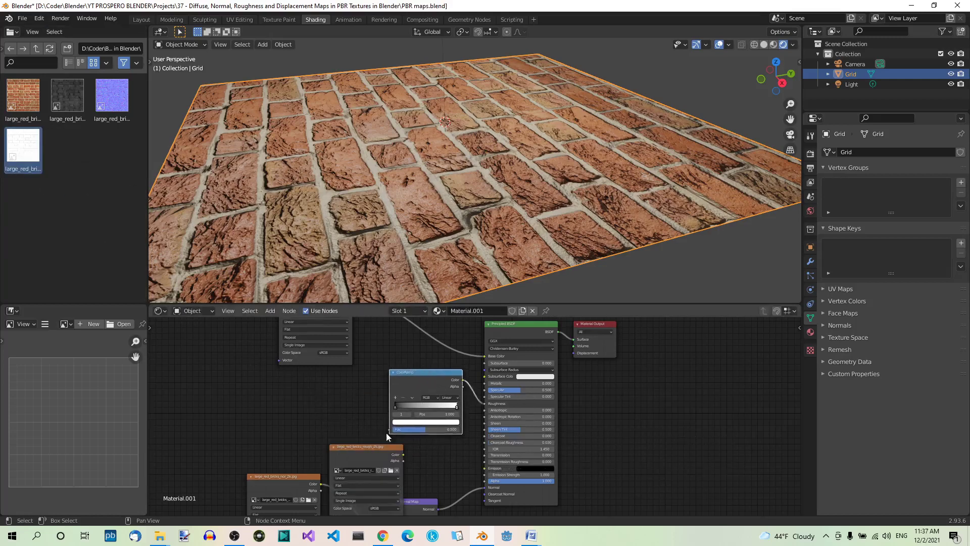
pyautogui.moveTo(377, 444); pyautogui.dragTo(350, 388)
pyautogui.scroll(3, 466, 471)
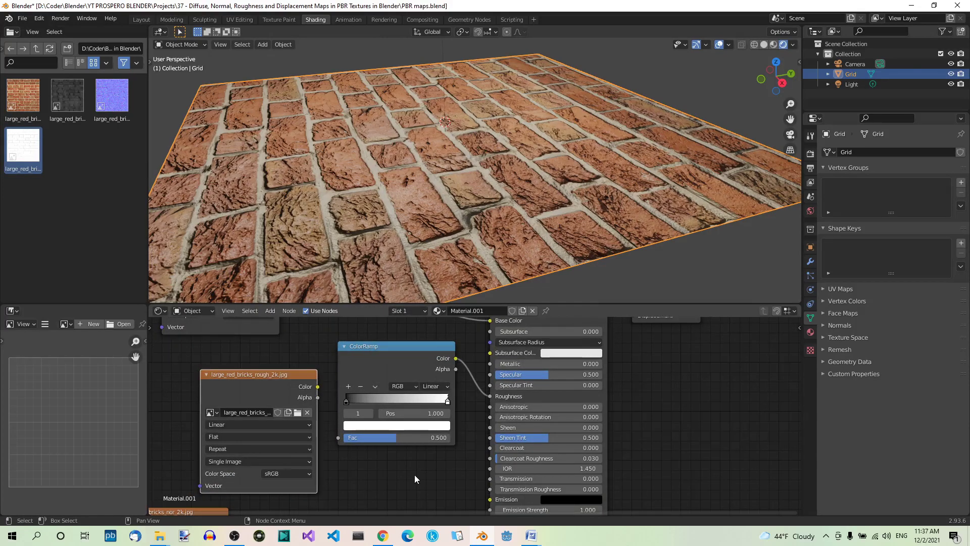
# - Set the roughness image to Non-Color and link its Color to the ColorRamp's Fac
pyautogui.click(310, 473)
pyautogui.click(296, 430)
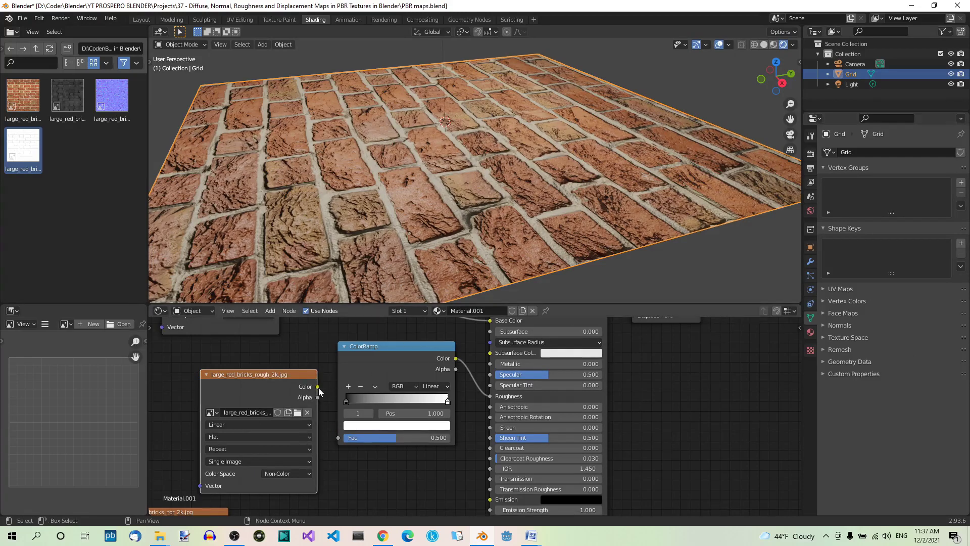
pyautogui.moveTo(318, 386); pyautogui.dragTo(341, 438)
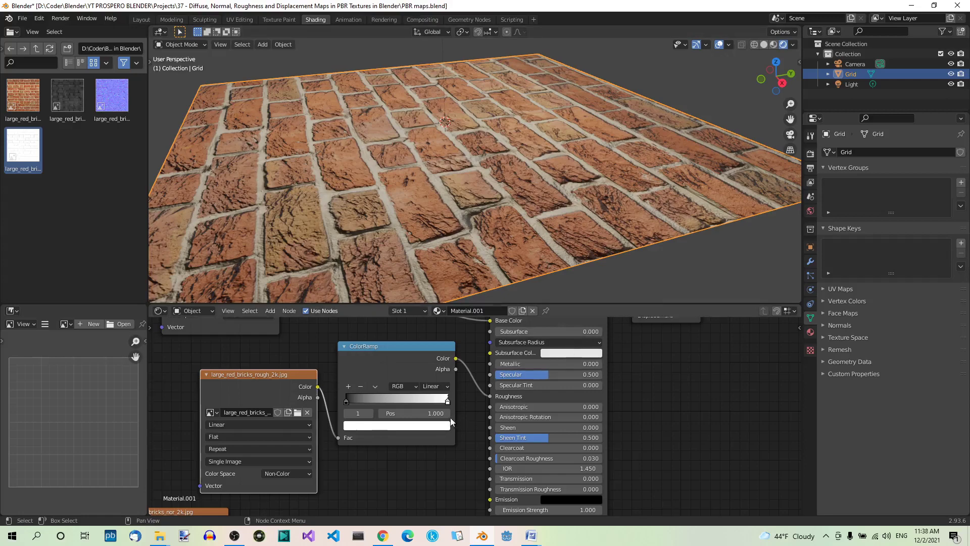
# - Try shifting the ColorRamp stops, restore the black stop, and view the bricks at a grazing angle
pyautogui.moveTo(447, 402)
pyautogui.mouseDown()
pyautogui.moveTo(383, 401)
pyautogui.moveTo(448, 402)
pyautogui.mouseUp()
pyautogui.moveTo(347, 402)
pyautogui.mouseDown()
pyautogui.moveTo(447, 404)
pyautogui.moveTo(341, 405)
pyautogui.mouseUp()
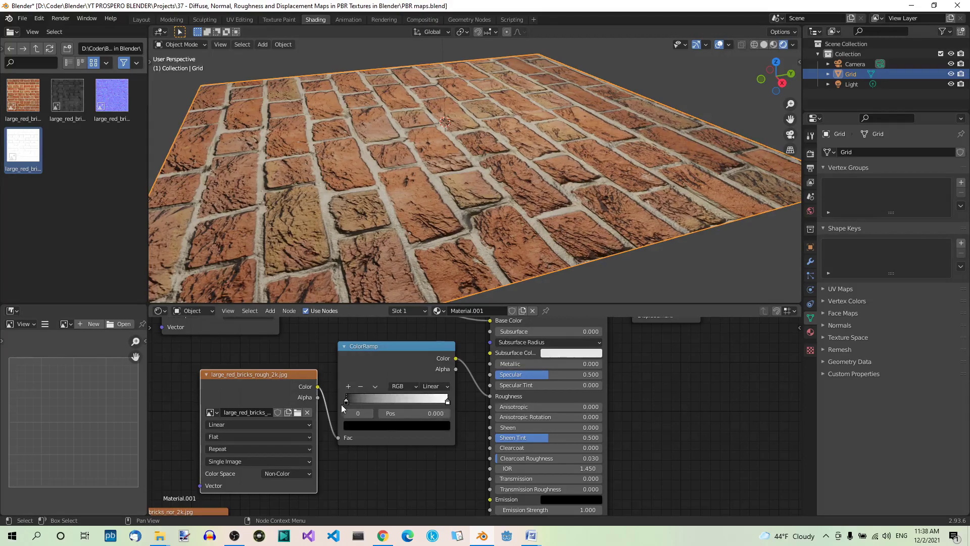
pyautogui.moveTo(581, 227); pyautogui.dragTo(620, 229, button='middle')
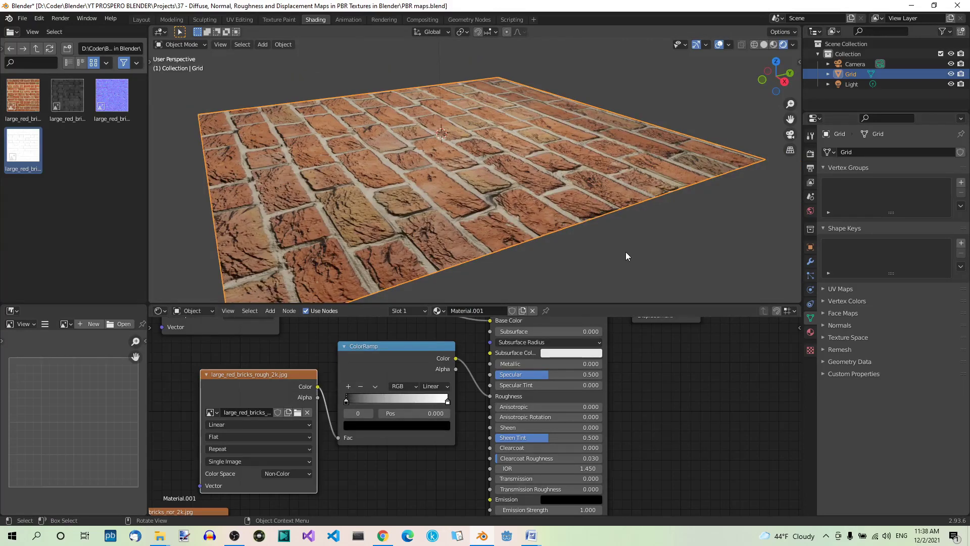
pyautogui.moveTo(626, 252); pyautogui.dragTo(638, 216, button='middle')
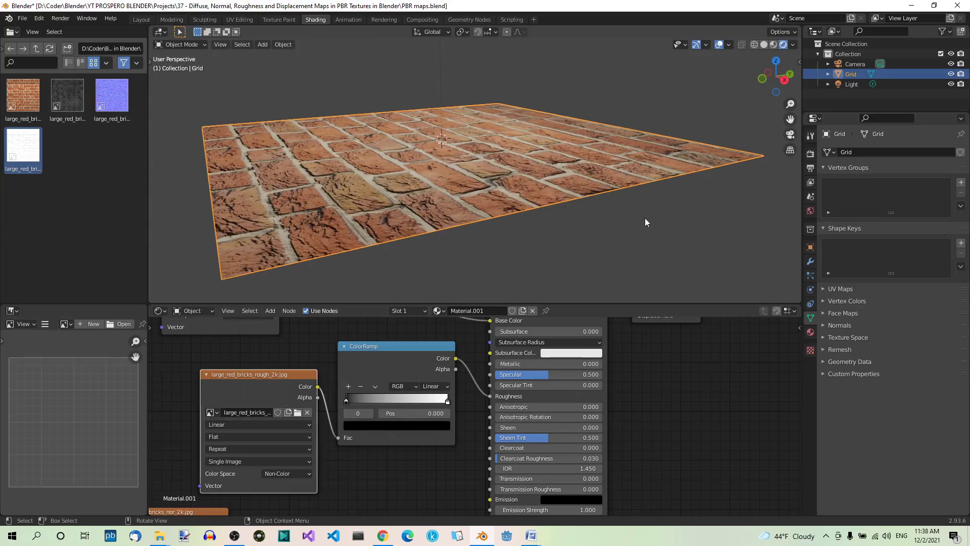
# - In Layout, add a Simple Subdivision Surface modifier with viewport and render levels 3
pyautogui.click(142, 20)
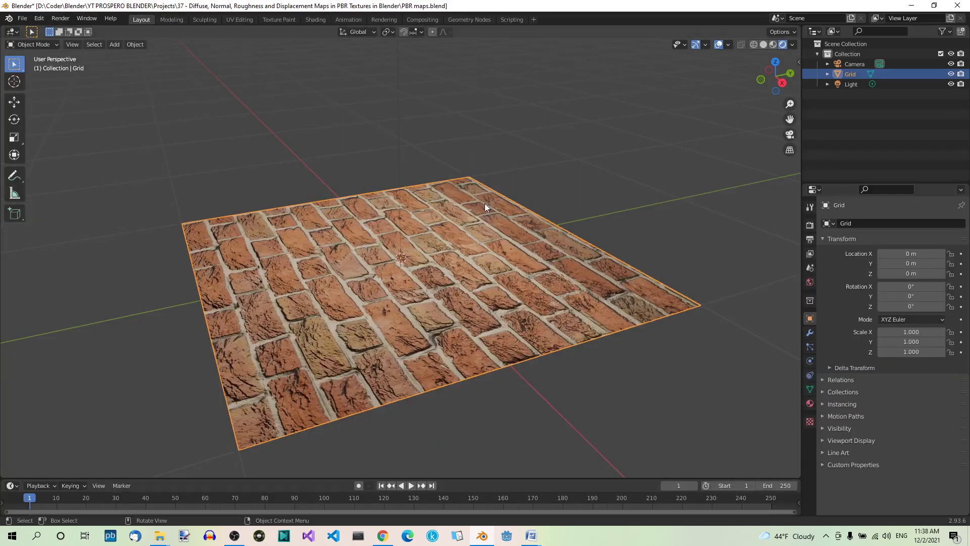
pyautogui.click(810, 333)
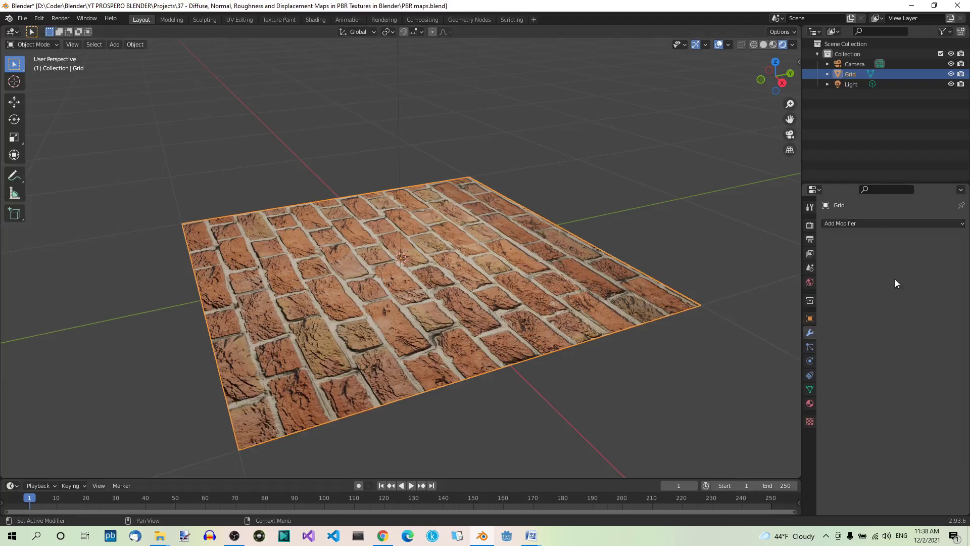
pyautogui.click(872, 222)
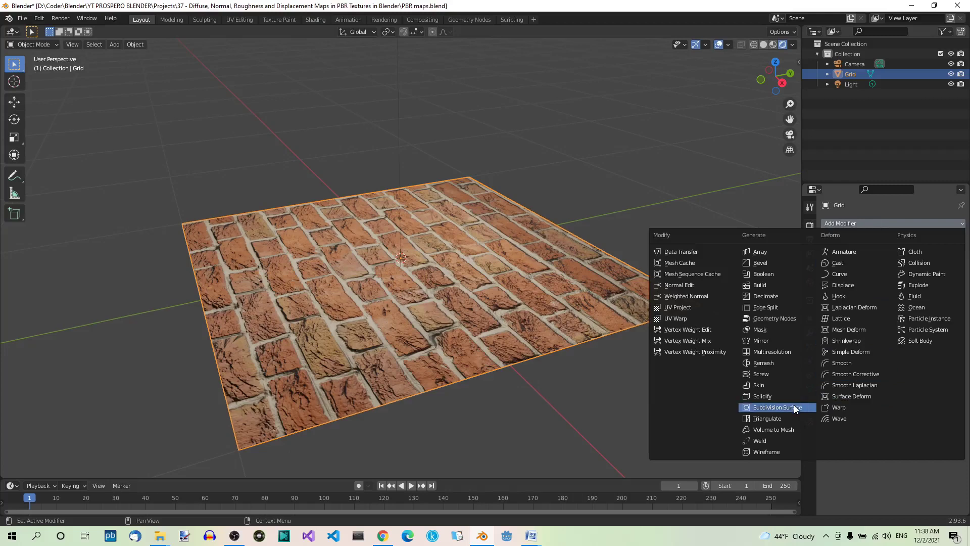
pyautogui.click(775, 407)
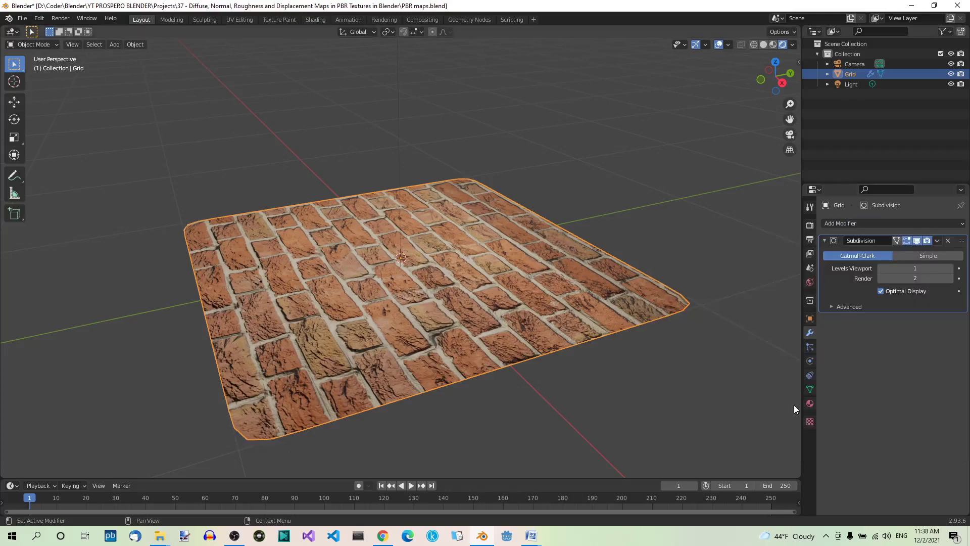
pyautogui.click(928, 254)
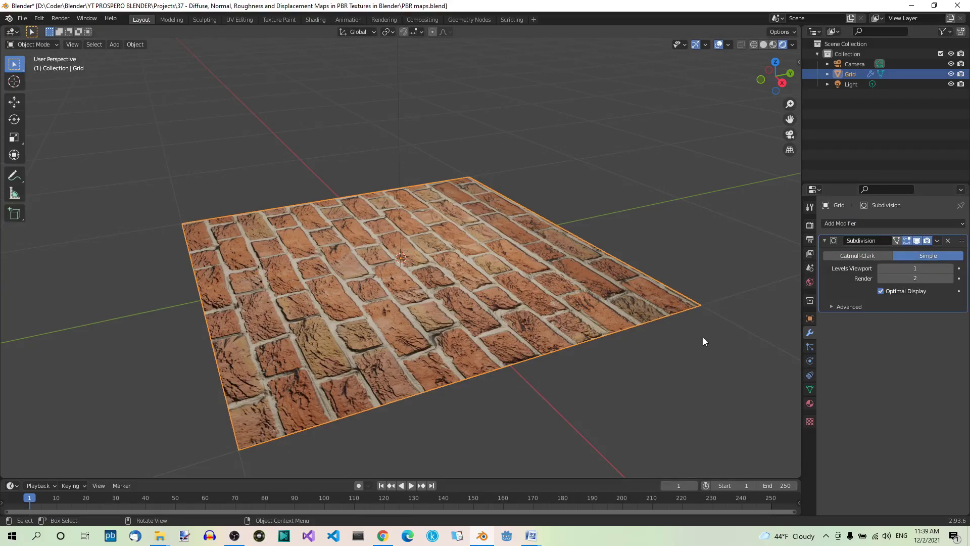
pyautogui.click(949, 269)
pyautogui.click(950, 268)
pyautogui.click(949, 279)
# - Add a Displace modifier after the Subdivision, give it a new texture, and show its Texture properties
pyautogui.click(859, 223)
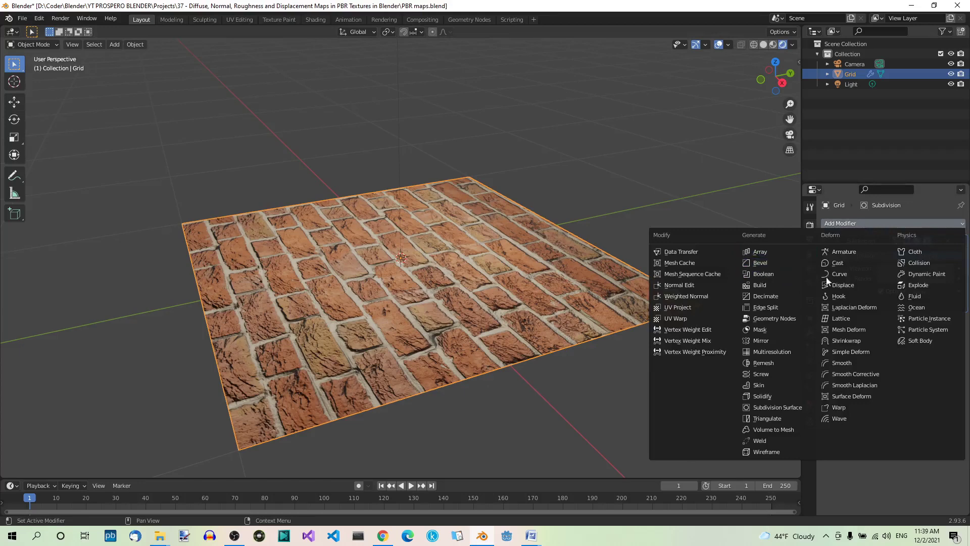
pyautogui.click(840, 286)
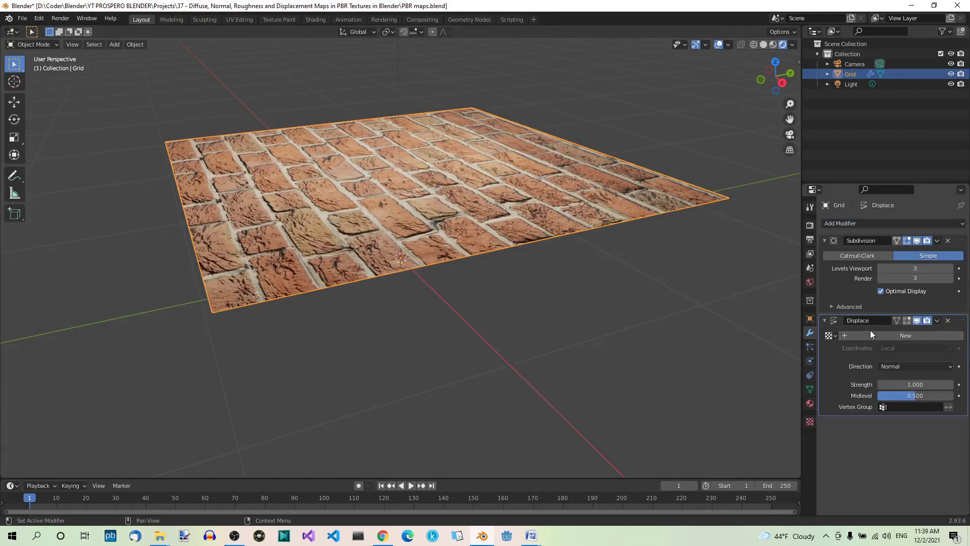
pyautogui.click(896, 335)
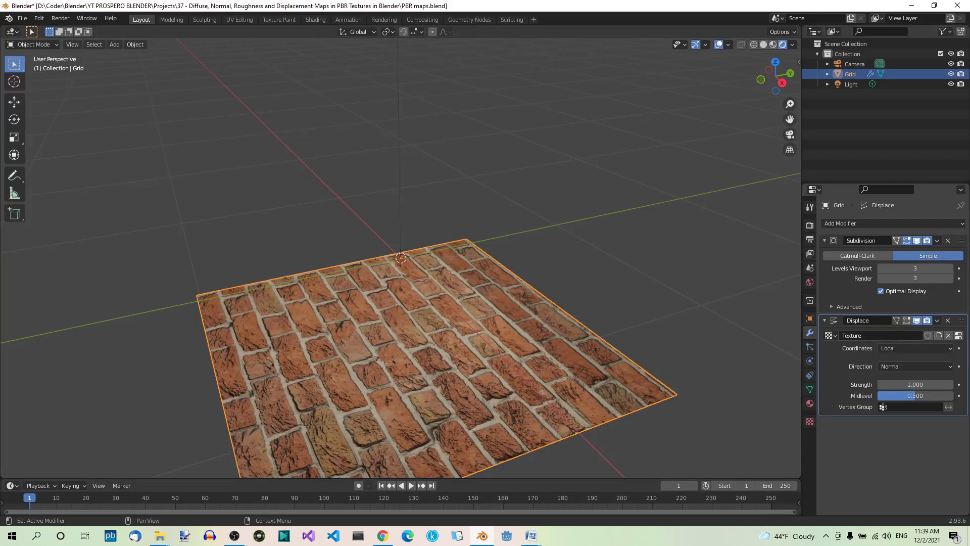
pyautogui.click(810, 421)
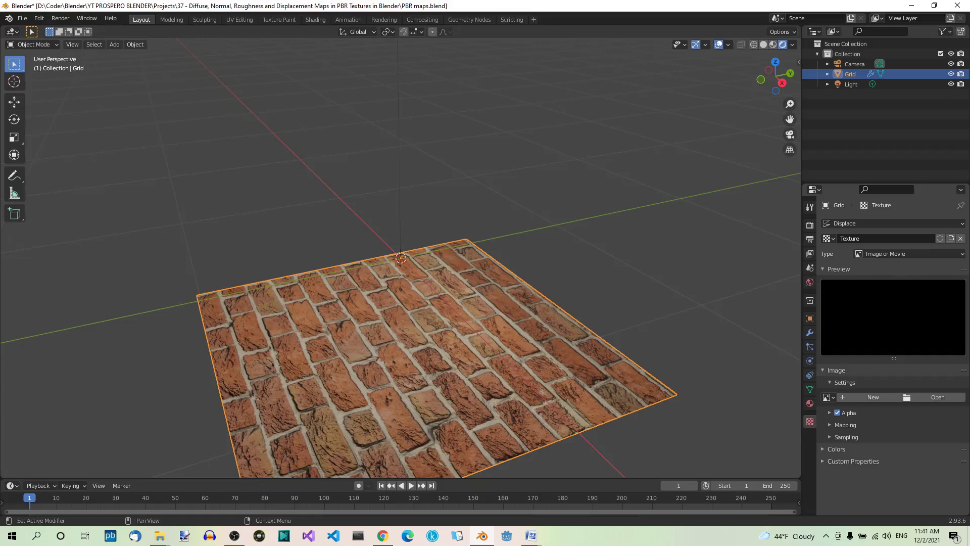
# - Load large_red_bricks_disp_2k.jpg into the Displace texture and orbit to see the raised relief
pyautogui.click(936, 398)
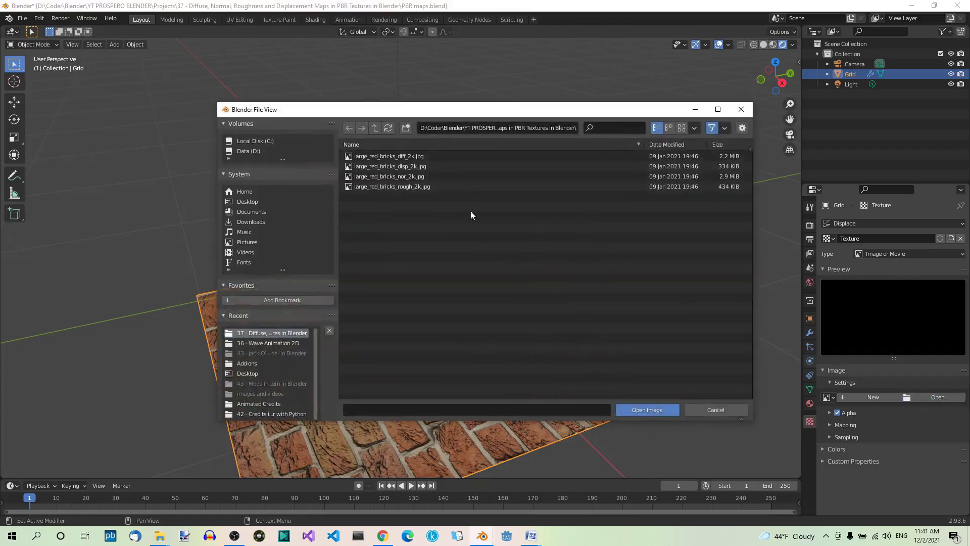
pyautogui.click(408, 166)
pyautogui.click(642, 409)
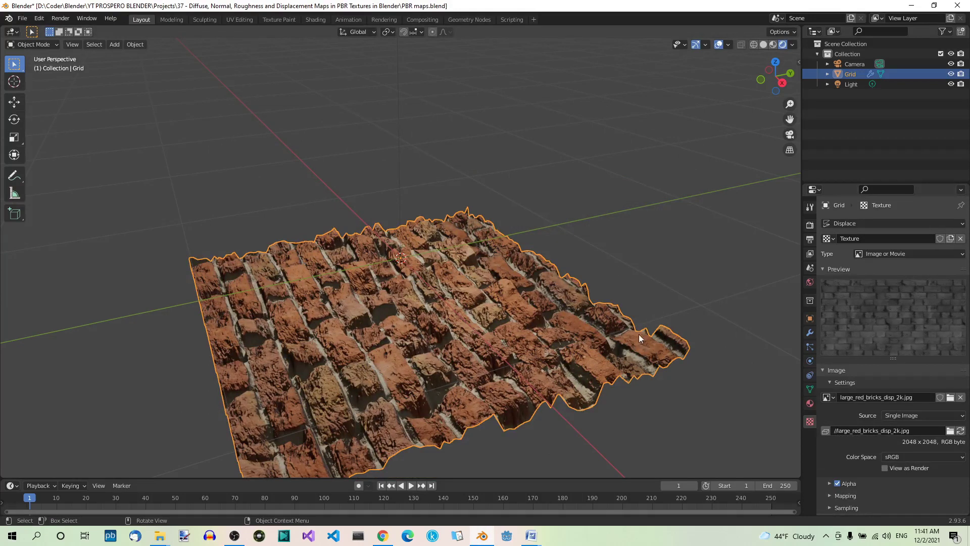
pyautogui.moveTo(635, 351); pyautogui.dragTo(749, 345, button='middle')
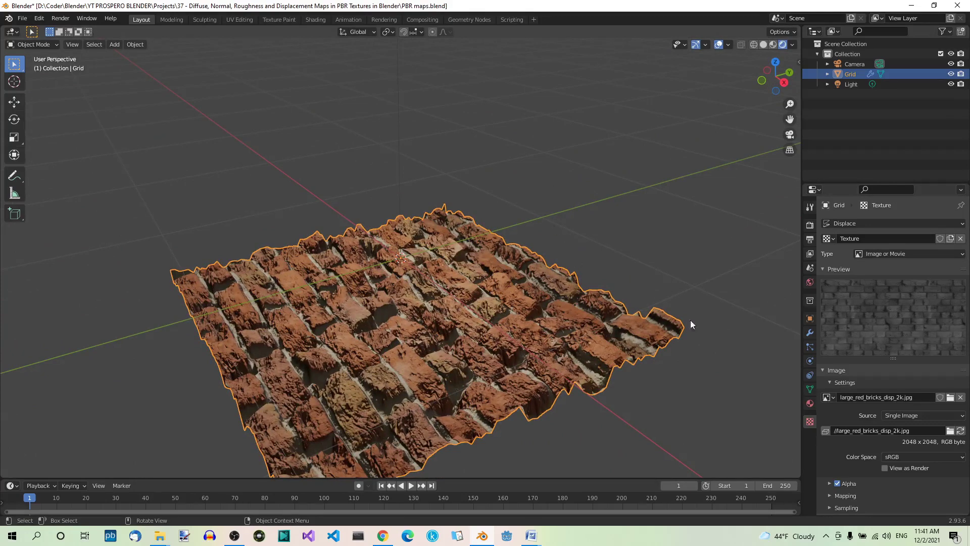
pyautogui.click(807, 334)
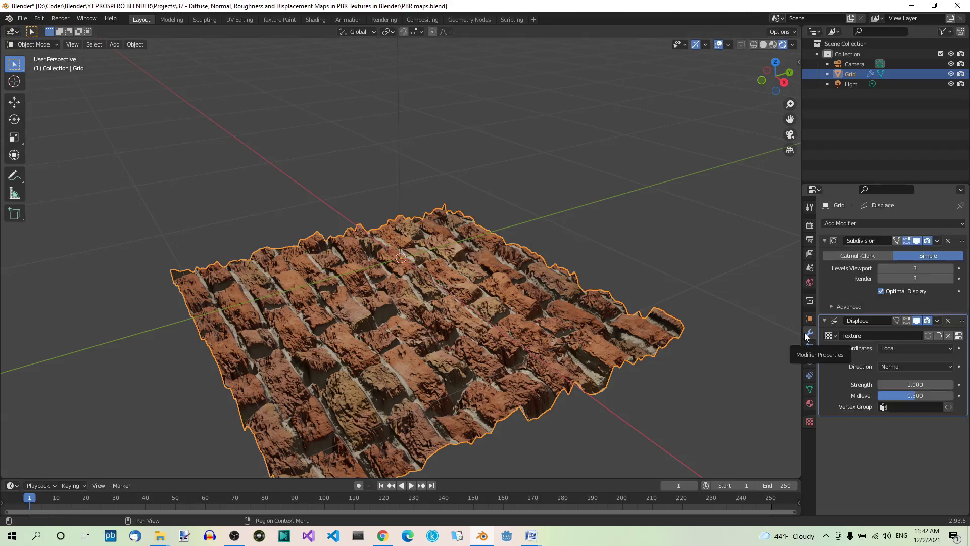
# - Lower the Displace strength from 1.000 to 0.2 and orbit to inspect the shallower bricks
pyautogui.click(919, 385)
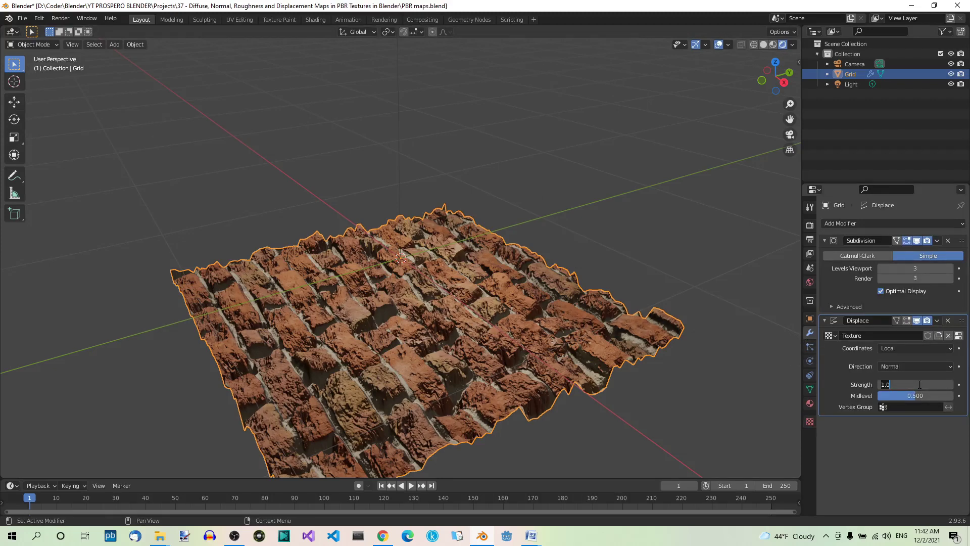
pyautogui.press('BackSpace')
pyautogui.write('0.2')
pyautogui.press('Return')
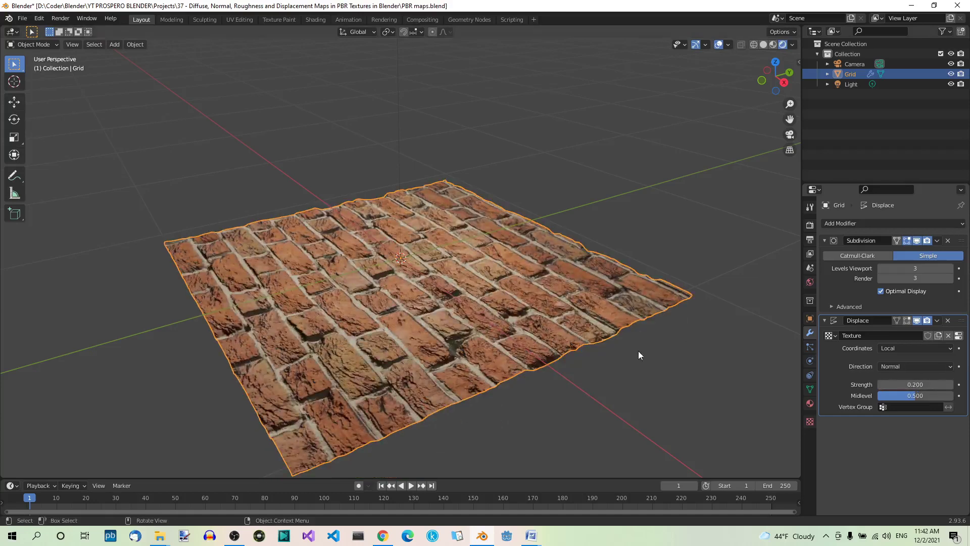
pyautogui.moveTo(638, 351); pyautogui.dragTo(556, 301, button='middle')
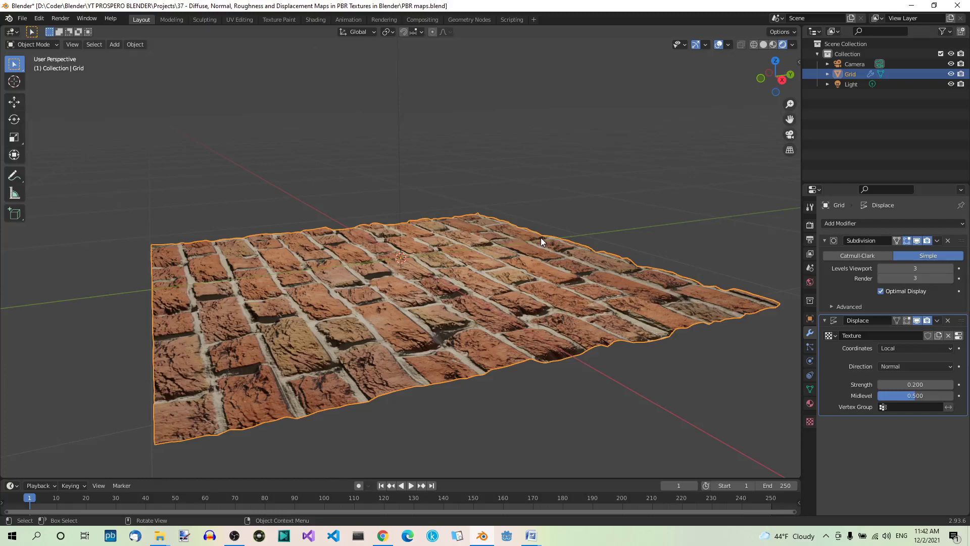
pyautogui.moveTo(512, 287)
pyautogui.mouseDown(button='middle')
pyautogui.moveTo(547, 308)
pyautogui.moveTo(516, 237)
pyautogui.moveTo(504, 299)
pyautogui.moveTo(523, 293)
pyautogui.mouseUp(button='middle')
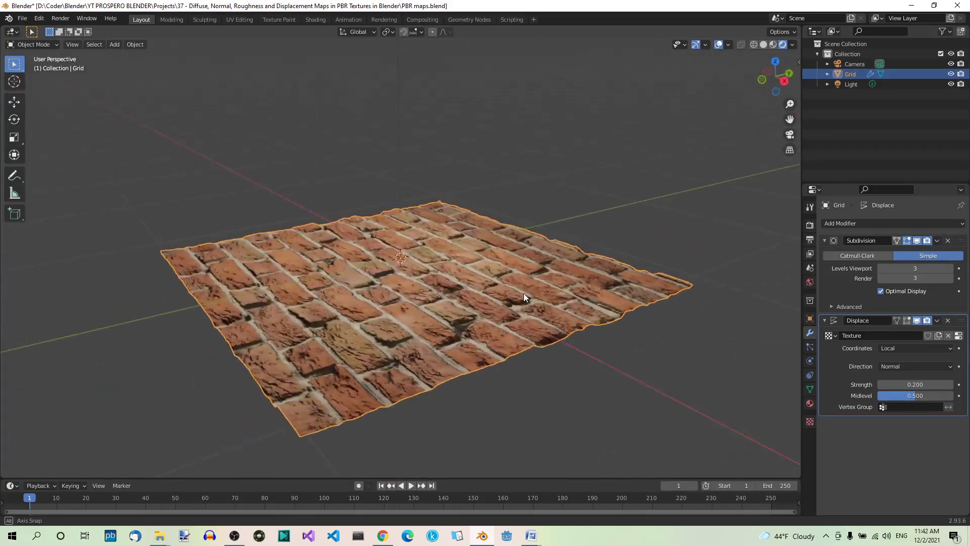